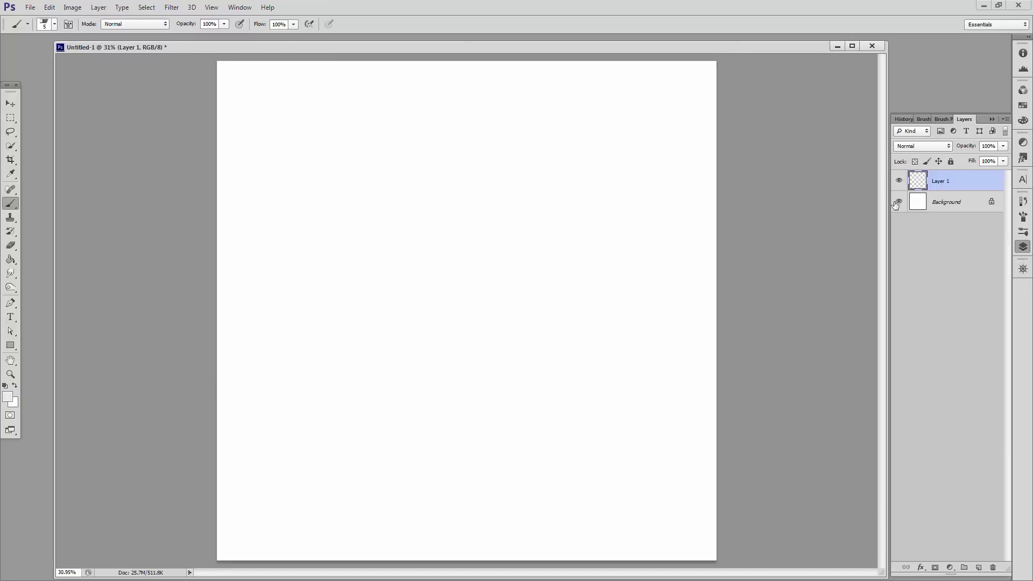
Undo a stray stroke and outline the body curves and left wing in dark navy.
{"action": "key", "text": "ctrl+z"}
{"action": "left_click_drag", "start_coordinate": [398, 217], "coordinate": [350, 392]}
{"action": "left_click_drag", "start_coordinate": [377, 365], "coordinate": [440, 428]}
{"action": "left_click_drag", "start_coordinate": [309, 183], "coordinate": [329, 285]}
{"action": "left_click_drag", "start_coordinate": [324, 206], "coordinate": [379, 247]}
Outline the right wing, ears and side contours, then fill the creature with purple.
{"action": "mouse_move", "coordinate": [562, 246]}
{"action": "left_mouse_down"}
{"action": "mouse_move", "coordinate": [619, 264]}
{"action": "mouse_move", "coordinate": [689, 242]}
{"action": "left_mouse_up"}
{"action": "left_click_drag", "start_coordinate": [551, 277], "coordinate": [689, 247]}
{"action": "left_click_drag", "start_coordinate": [568, 291], "coordinate": [462, 420]}
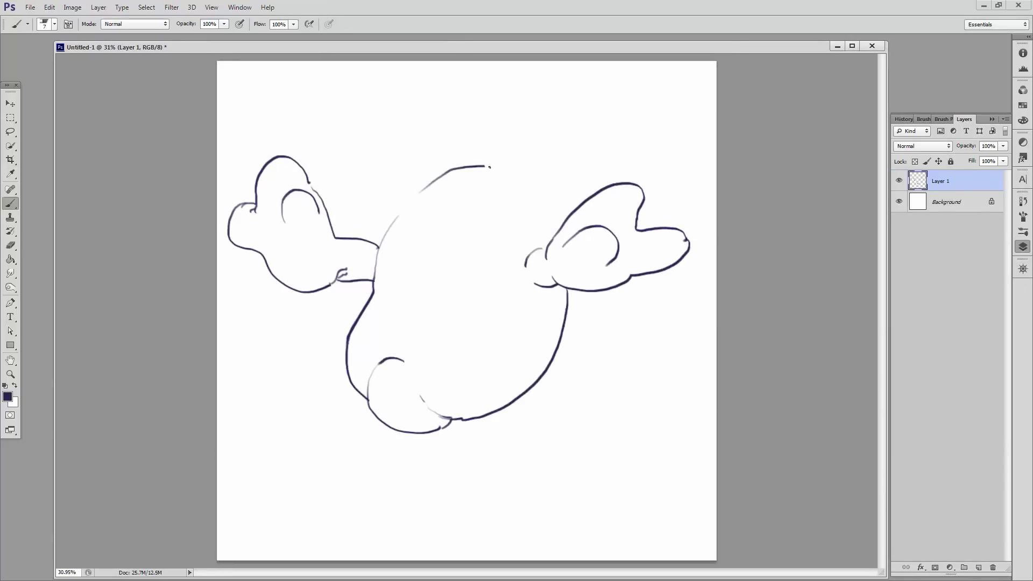
{"action": "left_click_drag", "start_coordinate": [508, 179], "coordinate": [539, 194]}
{"action": "left_click_drag", "start_coordinate": [436, 176], "coordinate": [391, 225]}
{"action": "left_click_drag", "start_coordinate": [530, 202], "coordinate": [563, 223]}
{"action": "mouse_move", "coordinate": [242, 237]}
{"action": "left_mouse_down"}
{"action": "mouse_move", "coordinate": [286, 174]}
{"action": "mouse_move", "coordinate": [439, 277]}
{"action": "mouse_move", "coordinate": [683, 242]}
{"action": "mouse_move", "coordinate": [565, 215]}
{"action": "mouse_move", "coordinate": [573, 155]}
{"action": "mouse_move", "coordinate": [586, 266]}
{"action": "mouse_move", "coordinate": [538, 290]}
{"action": "mouse_move", "coordinate": [388, 409]}
{"action": "mouse_move", "coordinate": [392, 266]}
{"action": "mouse_move", "coordinate": [409, 178]}
{"action": "mouse_move", "coordinate": [422, 371]}
{"action": "mouse_move", "coordinate": [592, 231]}
{"action": "mouse_move", "coordinate": [406, 352]}
{"action": "left_mouse_up"}
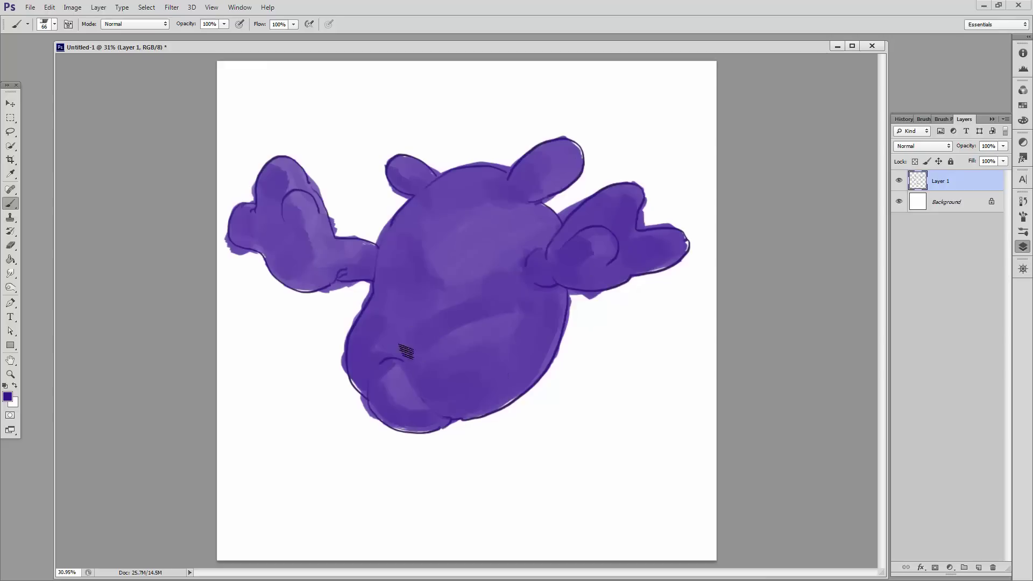
Clean purple spill off the wing and body edges with white.
{"action": "key", "text": "x"}
{"action": "mouse_move", "coordinate": [318, 282]}
{"action": "left_mouse_down"}
{"action": "mouse_move", "coordinate": [358, 293]}
{"action": "mouse_move", "coordinate": [370, 418]}
{"action": "mouse_move", "coordinate": [647, 203]}
{"action": "mouse_move", "coordinate": [678, 231]}
{"action": "left_mouse_up"}
{"action": "left_click_drag", "start_coordinate": [597, 194], "coordinate": [554, 220]}
{"action": "left_click_drag", "start_coordinate": [452, 172], "coordinate": [527, 153]}
{"action": "left_click_drag", "start_coordinate": [377, 245], "coordinate": [398, 207]}
{"action": "left_click_drag", "start_coordinate": [226, 253], "coordinate": [257, 234]}
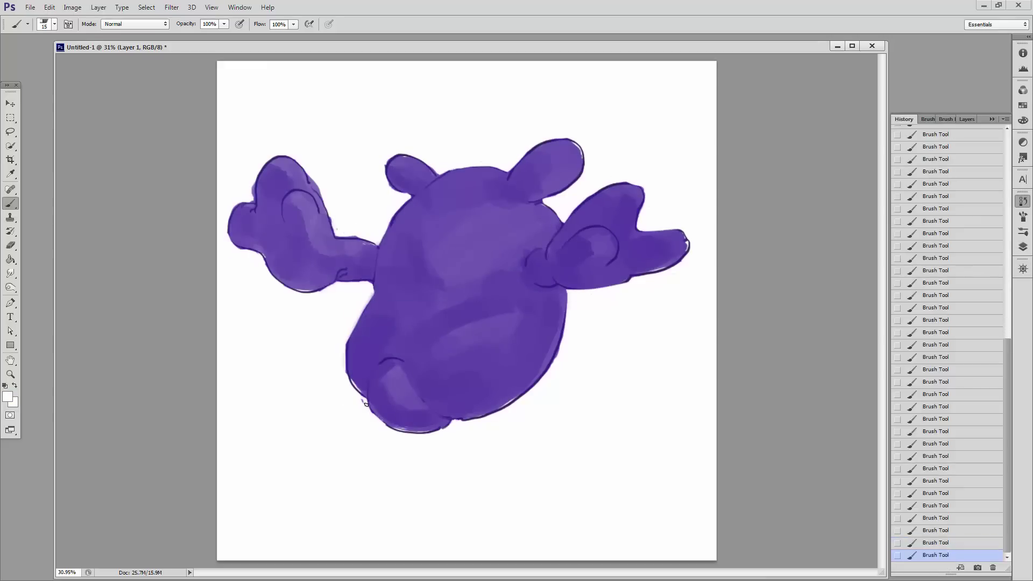
Pick a lighter purple and paint highlights on the head and body.
{"action": "left_click", "coordinate": [549, 244], "text": "alt"}
{"action": "left_click", "coordinate": [8, 397]}
{"action": "left_click", "coordinate": [911, 145]}
{"action": "left_click_drag", "start_coordinate": [487, 215], "coordinate": [538, 264]}
{"action": "left_click_drag", "start_coordinate": [442, 204], "coordinate": [399, 166]}
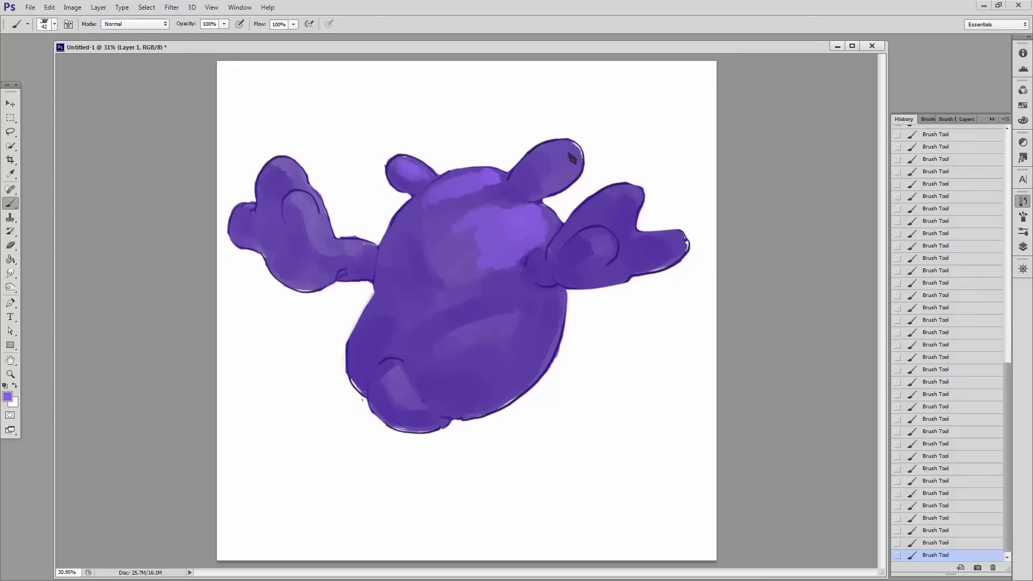
Shade the head darker and add lighter strokes on the wings, inner ear and arm.
{"action": "left_click", "coordinate": [572, 158], "text": "alt"}
{"action": "left_click_drag", "start_coordinate": [490, 208], "coordinate": [441, 199]}
{"action": "left_click_drag", "start_coordinate": [457, 269], "coordinate": [391, 385]}
{"action": "left_click", "coordinate": [508, 289], "text": "alt"}
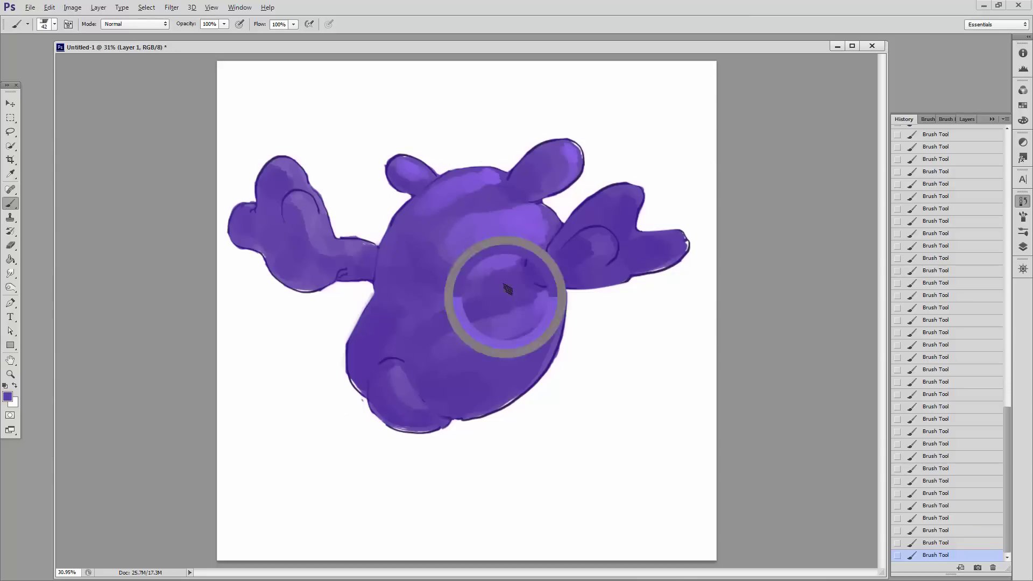
{"action": "left_click_drag", "start_coordinate": [634, 191], "coordinate": [543, 232]}
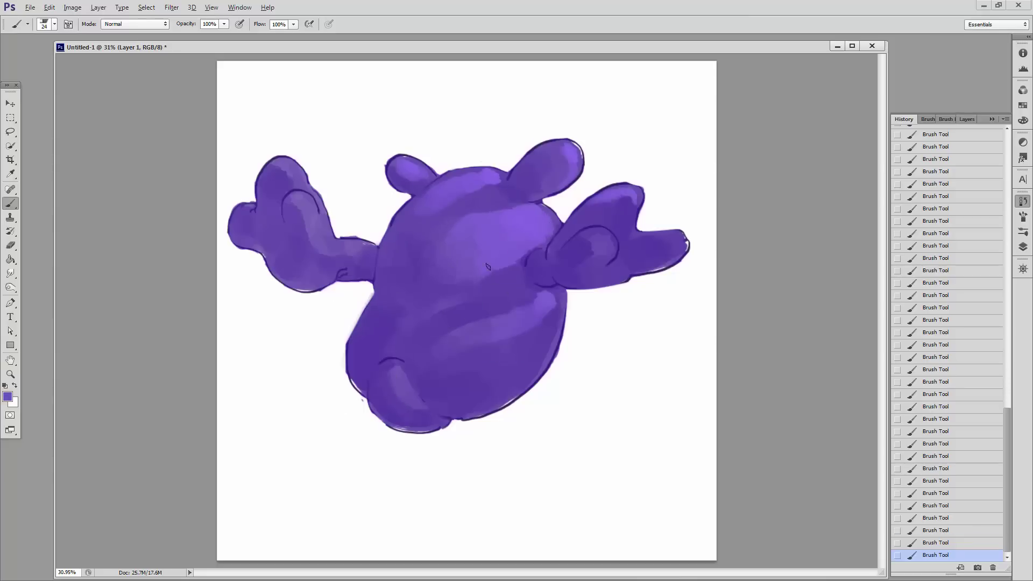
{"action": "left_click", "coordinate": [594, 245], "text": "alt"}
{"action": "mouse_move", "coordinate": [358, 250]}
{"action": "left_mouse_down"}
{"action": "mouse_move", "coordinate": [322, 233]}
{"action": "mouse_move", "coordinate": [287, 269]}
{"action": "left_mouse_up"}
{"action": "left_click", "coordinate": [313, 218], "text": "alt"}
Redraw the rear leg, soften the lower-right outline and add lavender body highlights.
{"action": "key", "text": "bracketright"}
{"action": "key", "text": "bracketright"}
{"action": "key", "text": "bracketright"}
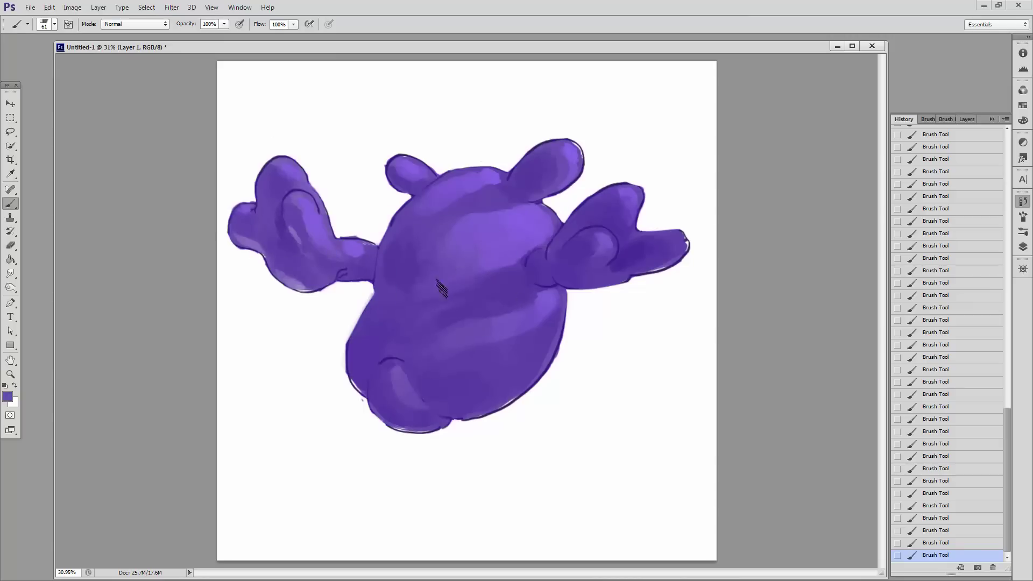
{"action": "key", "text": "bracketleft"}
{"action": "key", "text": "bracketleft"}
{"action": "key", "text": "bracketleft"}
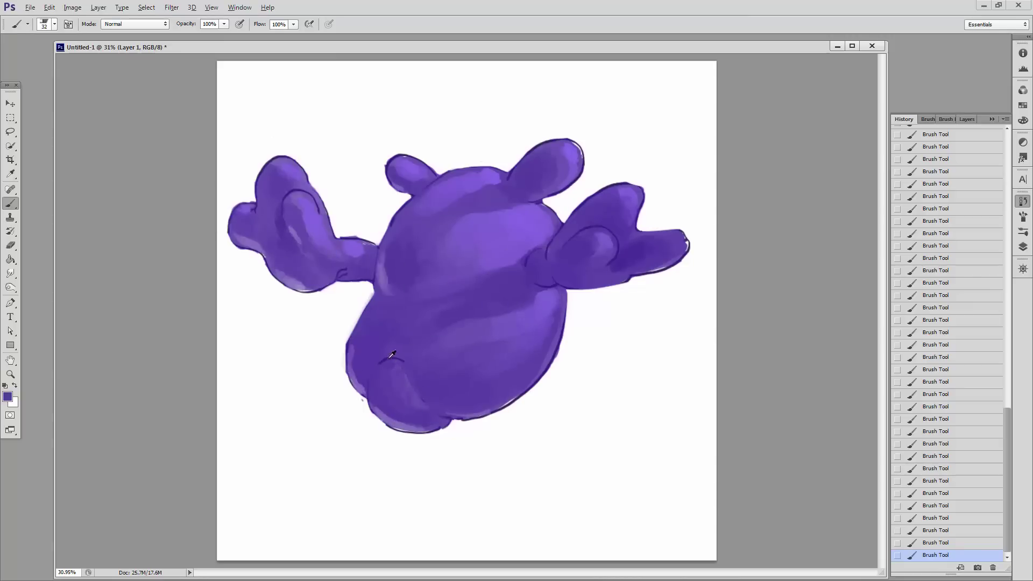
{"action": "left_click_drag", "start_coordinate": [392, 356], "coordinate": [369, 377]}
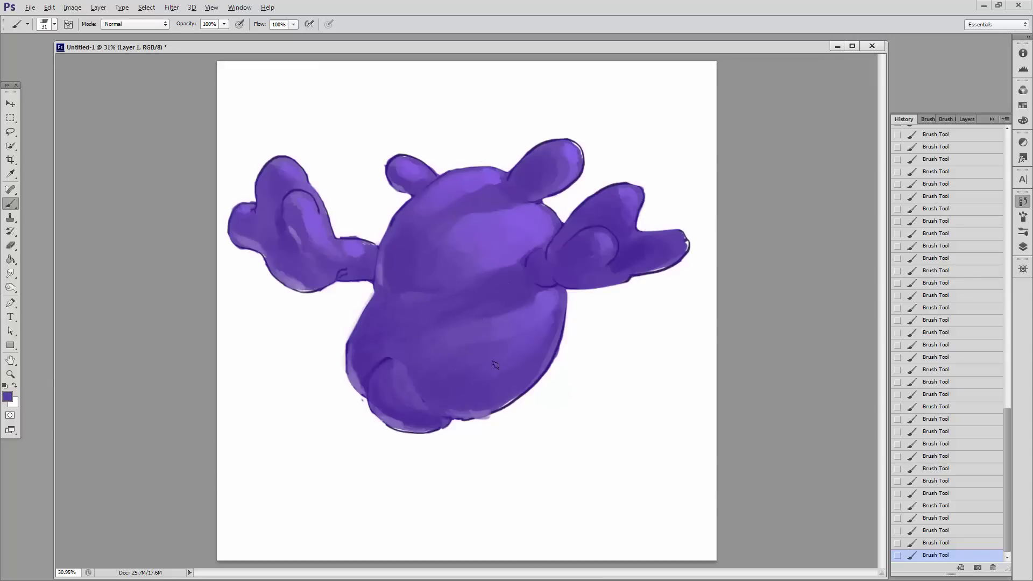
{"action": "key", "text": "x"}
{"action": "left_click_drag", "start_coordinate": [559, 349], "coordinate": [453, 418]}
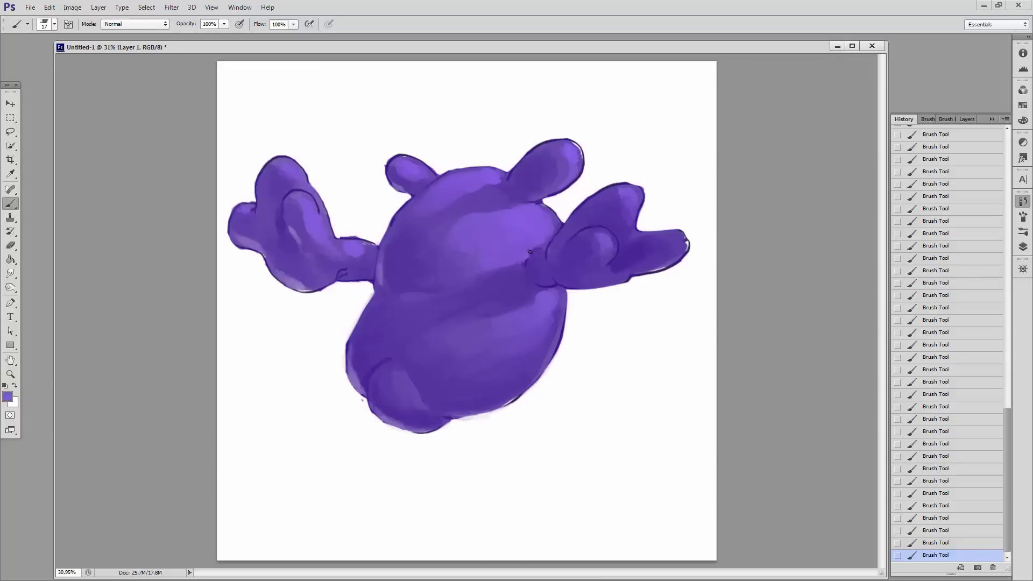
{"action": "mouse_move", "coordinate": [359, 315]}
{"action": "left_mouse_down"}
{"action": "mouse_move", "coordinate": [387, 404]}
{"action": "mouse_move", "coordinate": [489, 395]}
{"action": "mouse_move", "coordinate": [387, 361]}
{"action": "left_mouse_up"}
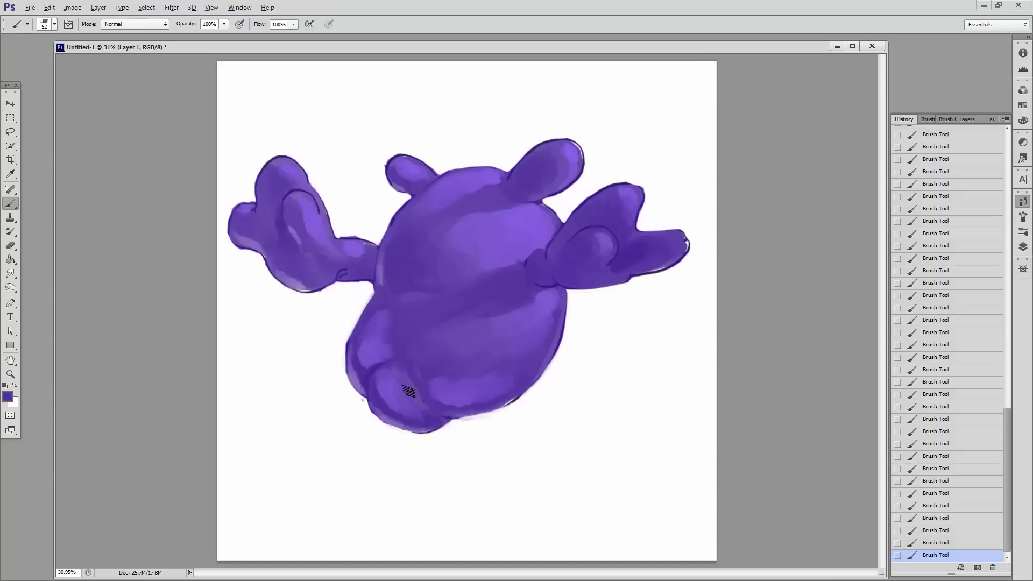
{"action": "left_click_drag", "start_coordinate": [422, 245], "coordinate": [409, 290]}
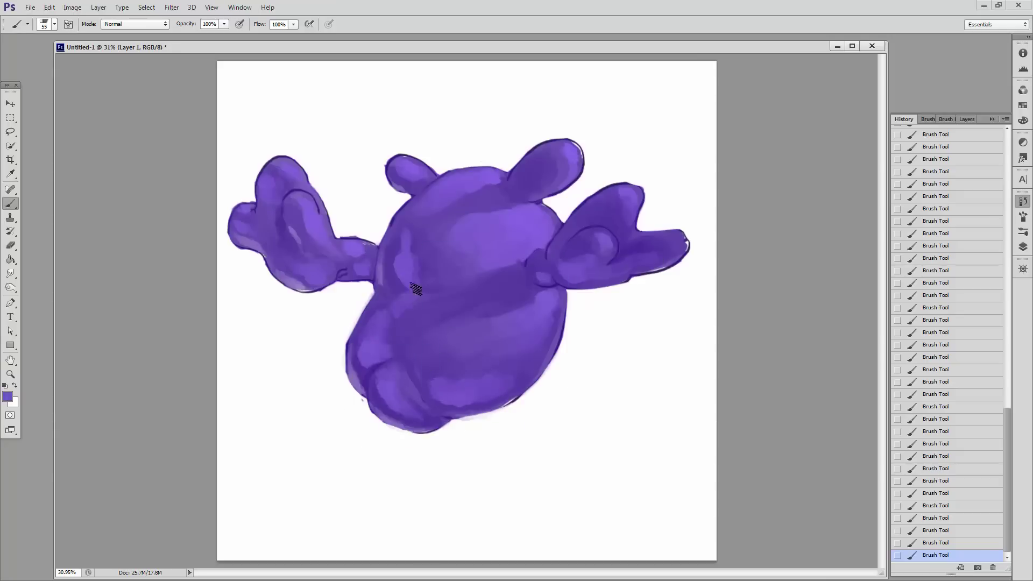
{"action": "left_click_drag", "start_coordinate": [409, 344], "coordinate": [410, 222]}
Shade the upper and middle body with darker purple blended over the highlights.
{"action": "left_click", "coordinate": [411, 222], "text": "alt"}
{"action": "left_click_drag", "start_coordinate": [501, 226], "coordinate": [554, 167]}
{"action": "left_click_drag", "start_coordinate": [490, 253], "coordinate": [560, 161]}
{"action": "left_click_drag", "start_coordinate": [452, 194], "coordinate": [533, 264]}
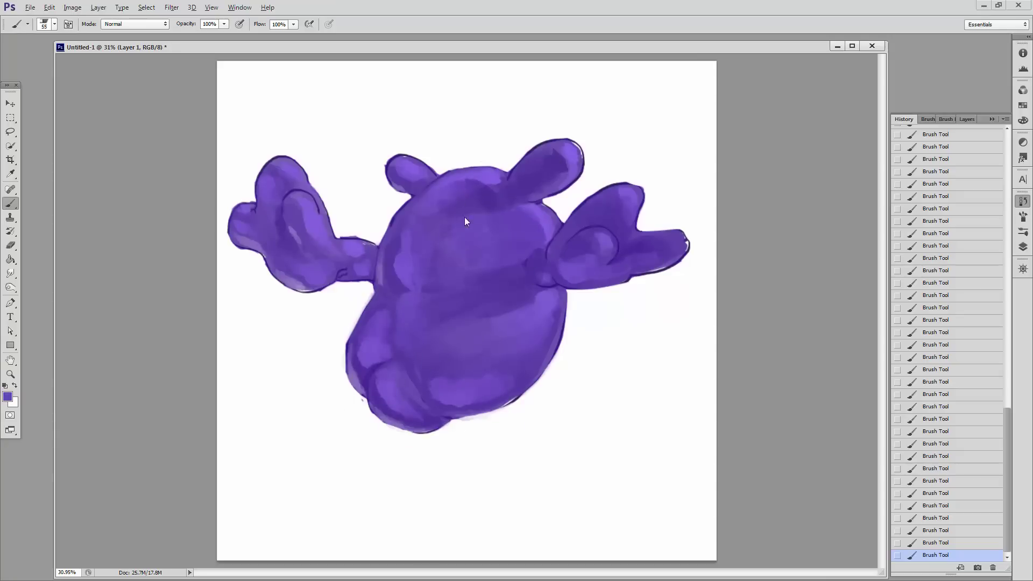
{"action": "left_click_drag", "start_coordinate": [468, 269], "coordinate": [540, 315]}
{"action": "left_click", "coordinate": [547, 301], "text": "alt"}
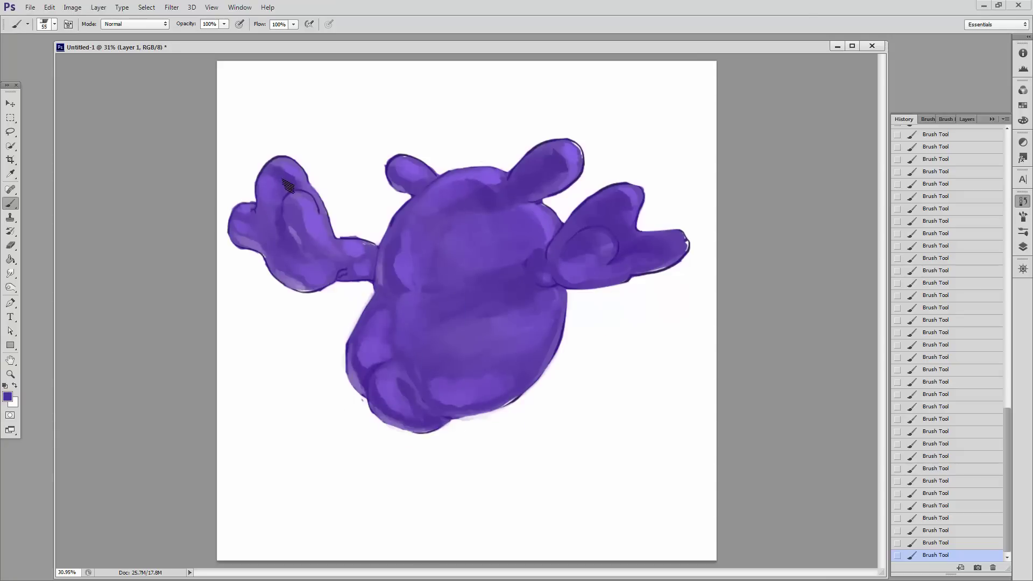
{"action": "key", "text": "bracketleft"}
{"action": "key", "text": "bracketleft"}
{"action": "key", "text": "bracketleft"}
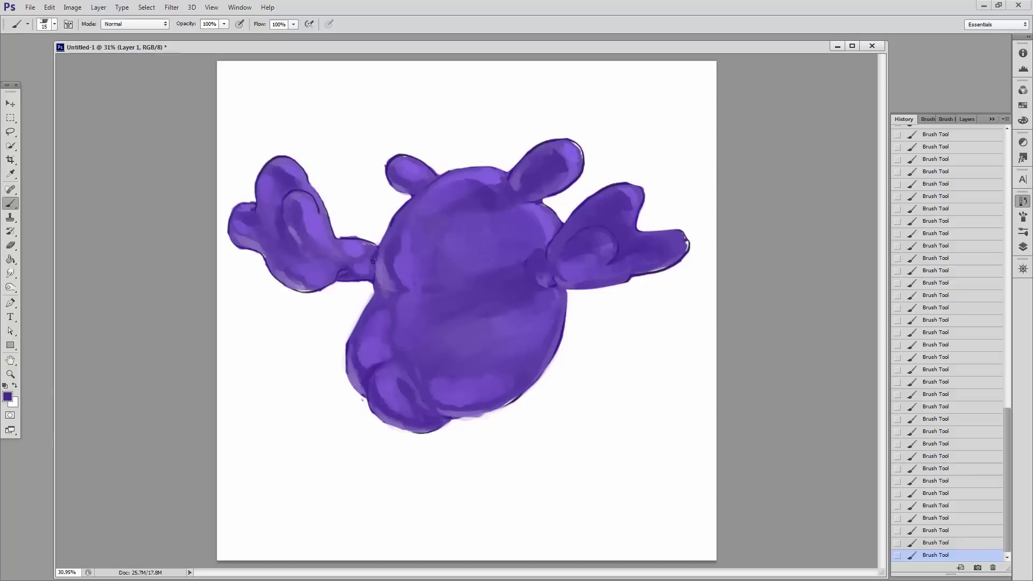
With a small olive brush, sketch inner-ear ellipses and the baby's head, arm and legs.
{"action": "right_click", "coordinate": [602, 326]}
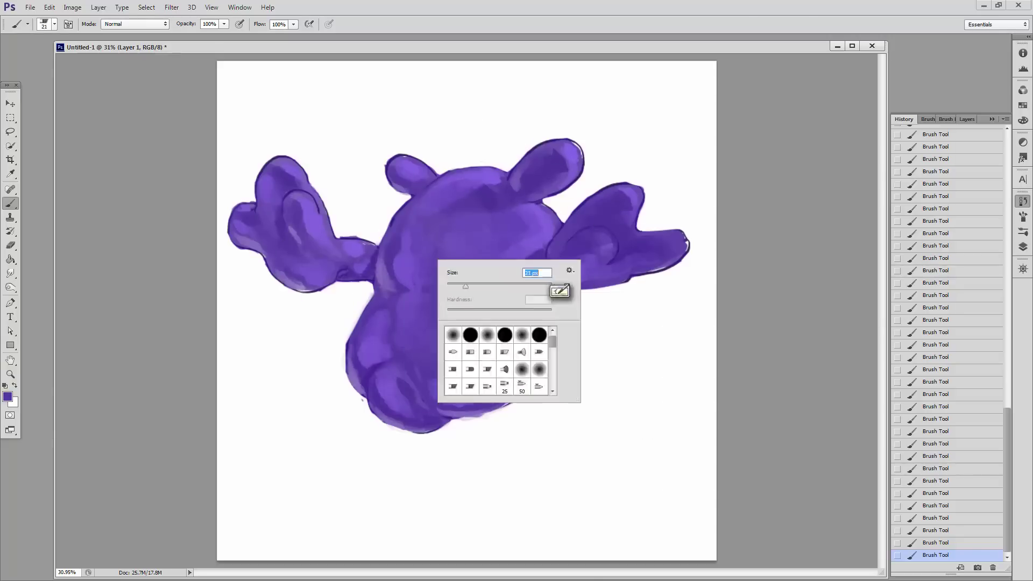
{"action": "left_click", "coordinate": [7, 397]}
{"action": "left_click", "coordinate": [884, 145]}
{"action": "left_click_drag", "start_coordinate": [554, 161], "coordinate": [553, 163]}
{"action": "left_click_drag", "start_coordinate": [417, 169], "coordinate": [419, 170]}
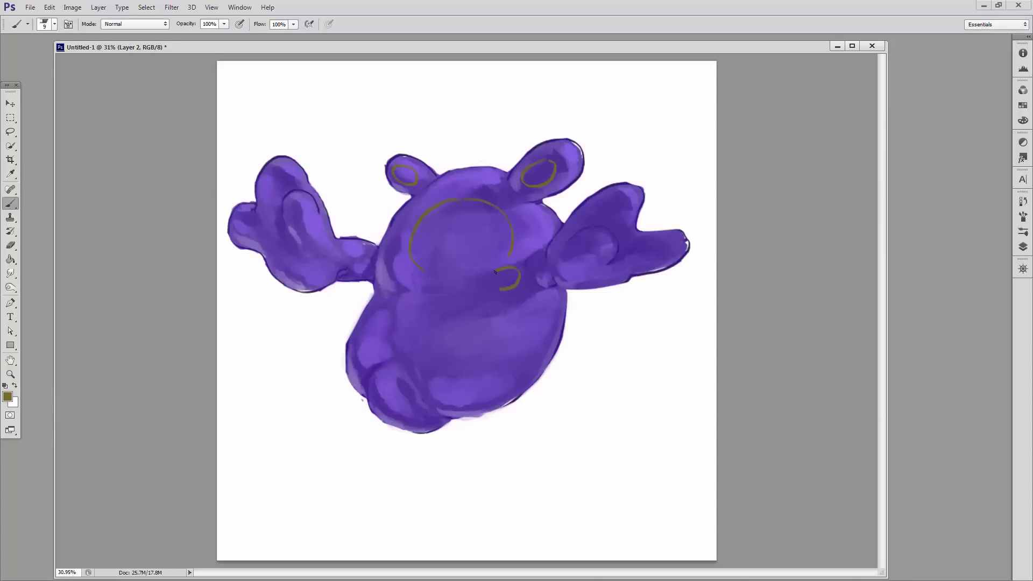
{"action": "left_click", "coordinate": [1023, 200]}
{"action": "left_click_drag", "start_coordinate": [502, 293], "coordinate": [503, 318]}
{"action": "left_click_drag", "start_coordinate": [503, 321], "coordinate": [487, 349]}
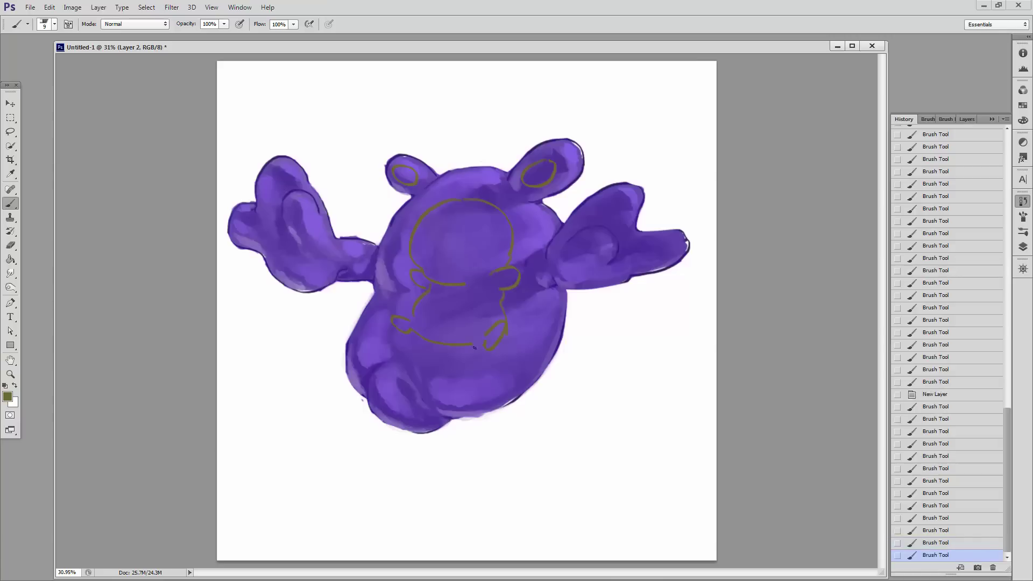
Reposition the baby's limb strokes using Lasso selections and Free Transform.
{"action": "key", "text": "l"}
{"action": "left_click_drag", "start_coordinate": [530, 264], "coordinate": [538, 272]}
{"action": "key", "text": "ctrl+t"}
{"action": "key", "text": "ctrl+d"}
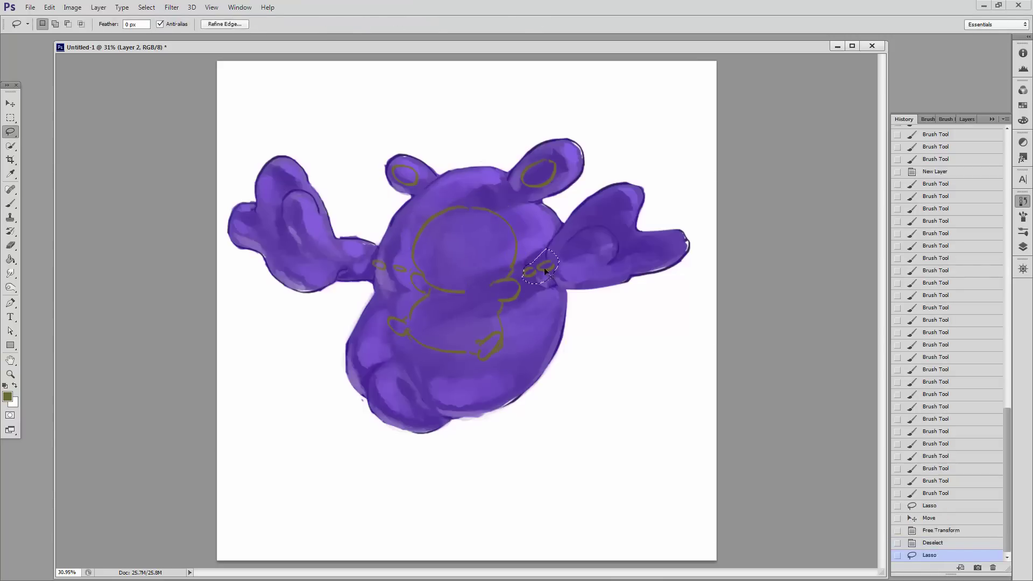
{"action": "left_click_drag", "start_coordinate": [366, 264], "coordinate": [398, 272]}
{"action": "left_click_drag", "start_coordinate": [392, 269], "coordinate": [403, 275], "text": "ctrl"}
{"action": "key", "text": "b"}
{"action": "key", "text": "ctrl+d"}
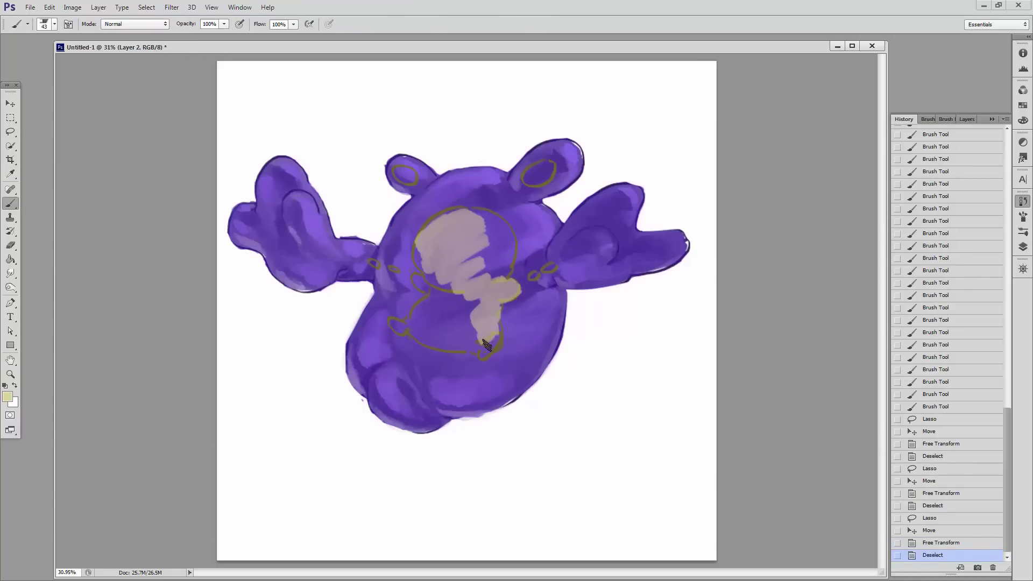
Hide Layer 1 and paint the baby's head, body and inner ears beige, darker on the lower chest.
{"action": "left_click", "coordinate": [1023, 246]}
{"action": "left_click", "coordinate": [899, 201]}
{"action": "left_click_drag", "start_coordinate": [430, 226], "coordinate": [506, 323]}
{"action": "left_click_drag", "start_coordinate": [398, 323], "coordinate": [495, 349]}
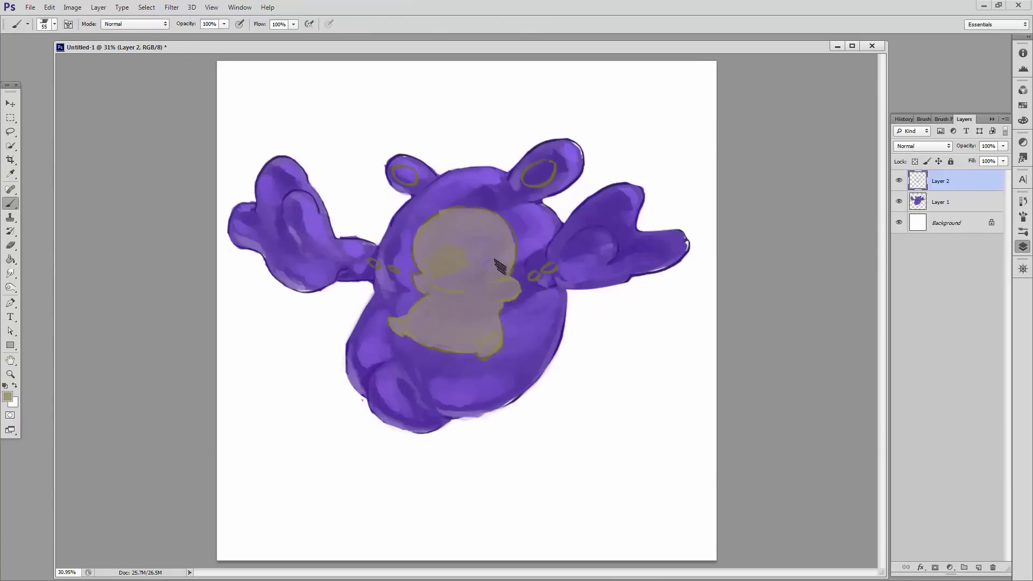
{"action": "left_click_drag", "start_coordinate": [544, 167], "coordinate": [533, 178]}
{"action": "left_click_drag", "start_coordinate": [484, 231], "coordinate": [476, 215]}
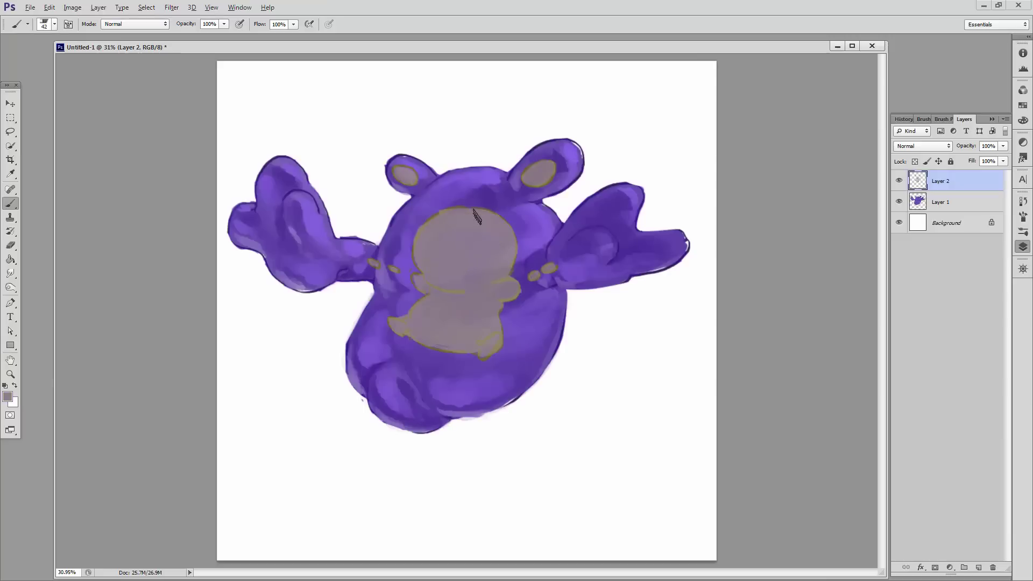
{"action": "left_click", "coordinate": [412, 293], "text": "alt"}
{"action": "mouse_move", "coordinate": [411, 312]}
{"action": "left_mouse_down"}
{"action": "mouse_move", "coordinate": [485, 347]}
{"action": "mouse_move", "coordinate": [473, 344]}
{"action": "left_mouse_up"}
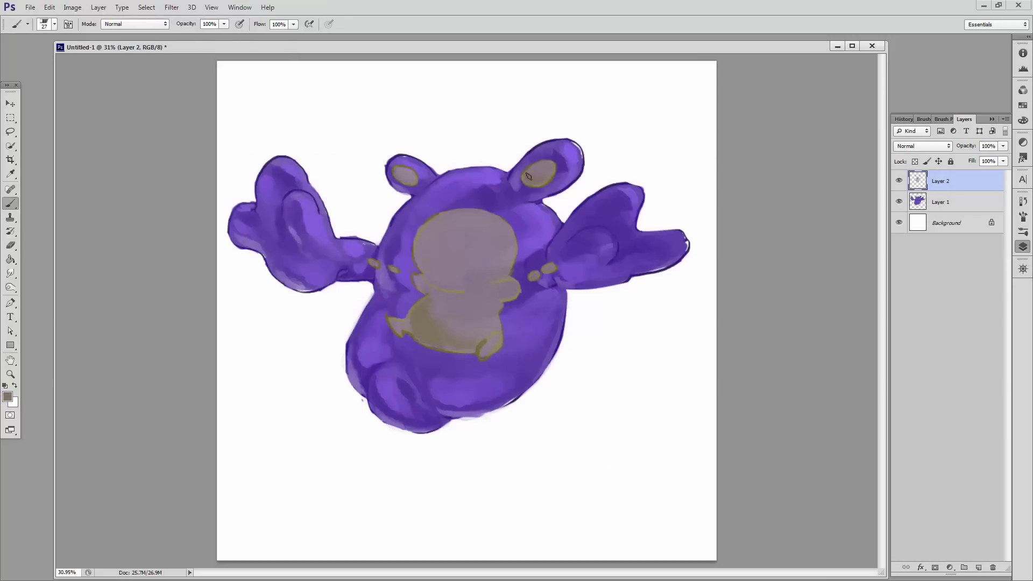
{"action": "left_click", "coordinate": [7, 397]}
Paint the baby's dark smiling line and solid dark nose with a small navy brush.
{"action": "left_click", "coordinate": [764, 269]}
{"action": "key", "text": "Return"}
{"action": "key", "text": "bracketleft"}
{"action": "key", "text": "bracketleft"}
{"action": "left_click_drag", "start_coordinate": [442, 240], "coordinate": [475, 267]}
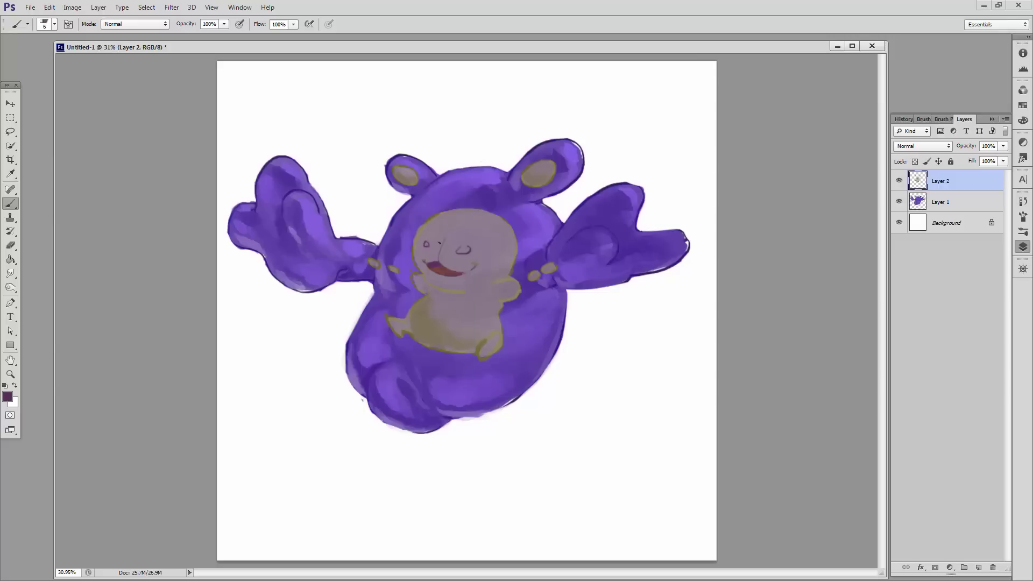
{"action": "left_click_drag", "start_coordinate": [460, 249], "coordinate": [468, 250]}
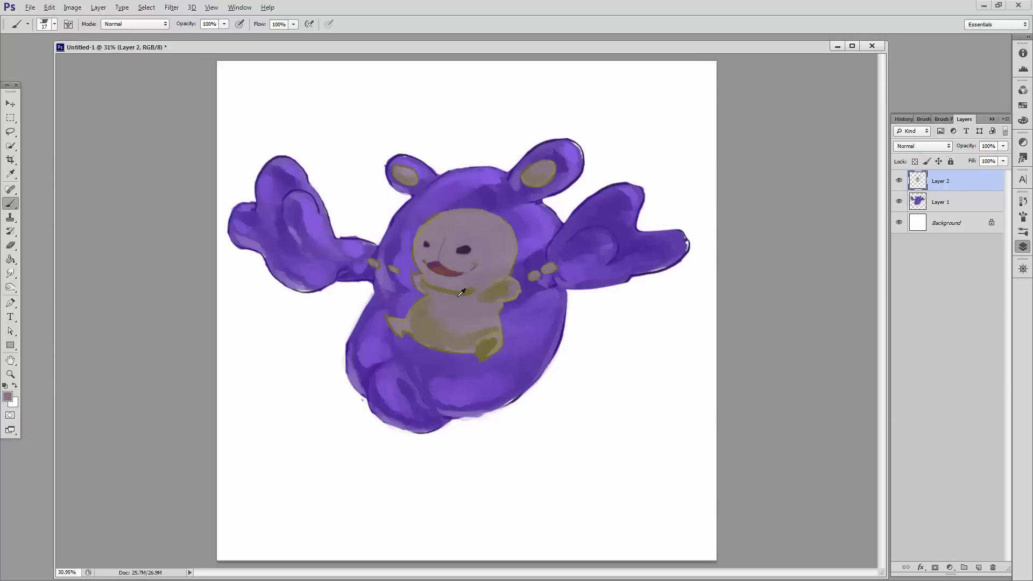
Sample the chest tan and set a lighter tan colour dacc91.
{"action": "key", "text": "i"}
{"action": "left_click", "coordinate": [438, 311]}
{"action": "left_click", "coordinate": [8, 396]}
{"action": "left_click", "coordinate": [908, 151]}
{"action": "key", "text": "b"}
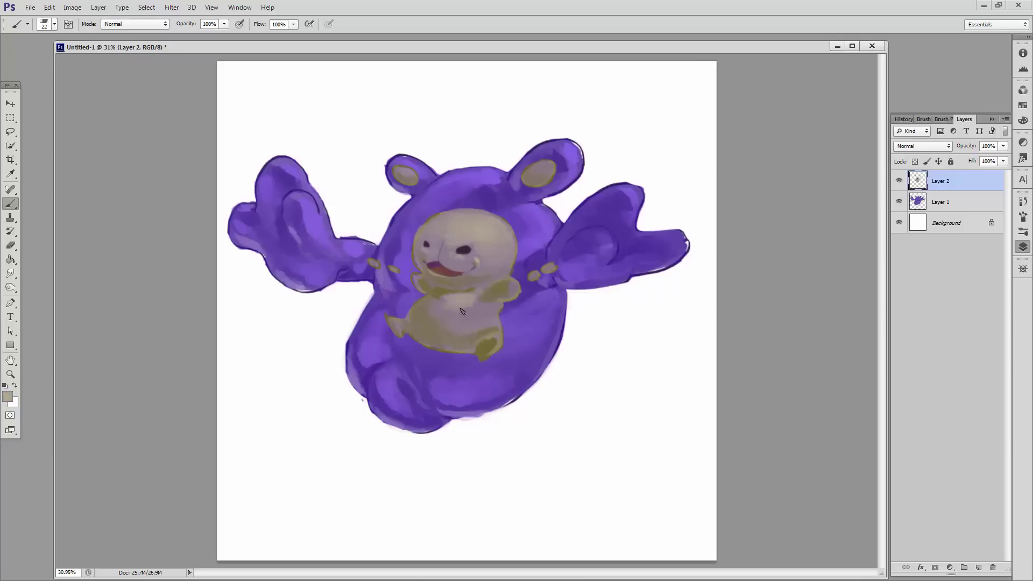
Paint a white highlight along the bottom of the baby's belly with a larger brush.
{"action": "key", "text": "bracketright"}
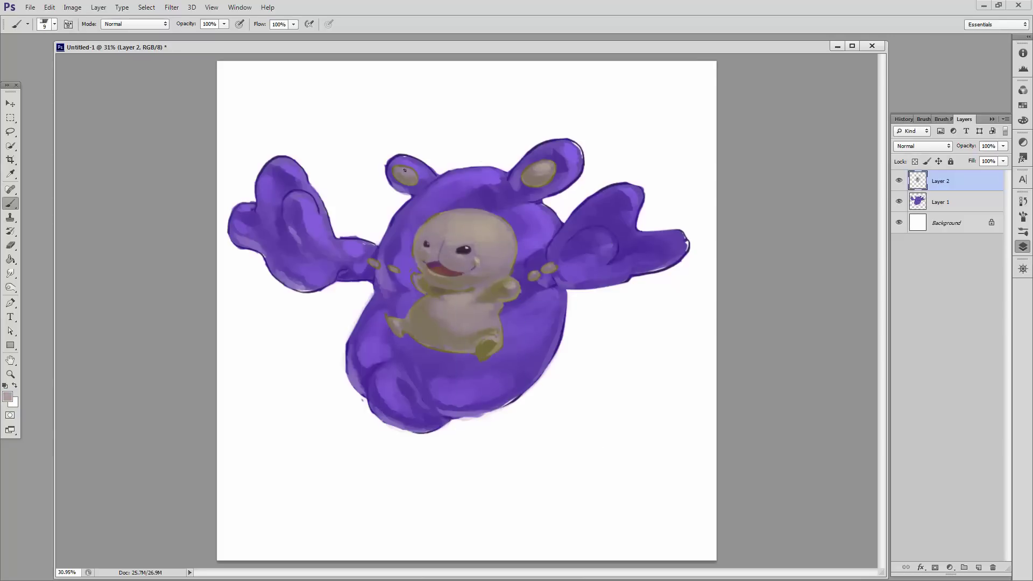
{"action": "key", "text": "bracketright"}
{"action": "key", "text": "bracketright"}
{"action": "left_click", "coordinate": [465, 438], "text": "alt"}
{"action": "left_click_drag", "start_coordinate": [422, 336], "coordinate": [455, 345]}
{"action": "left_click", "coordinate": [499, 299], "text": "alt"}
{"action": "key", "text": "bracketleft"}
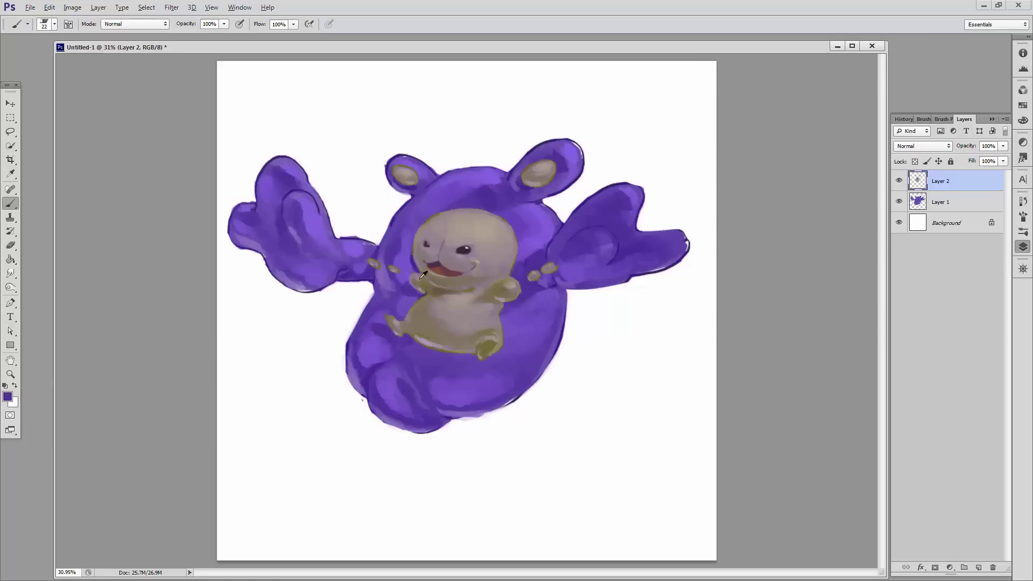
Darken the lower belly edge and paint white highlights on both ears and the head.
{"action": "left_click_drag", "start_coordinate": [393, 339], "coordinate": [477, 366]}
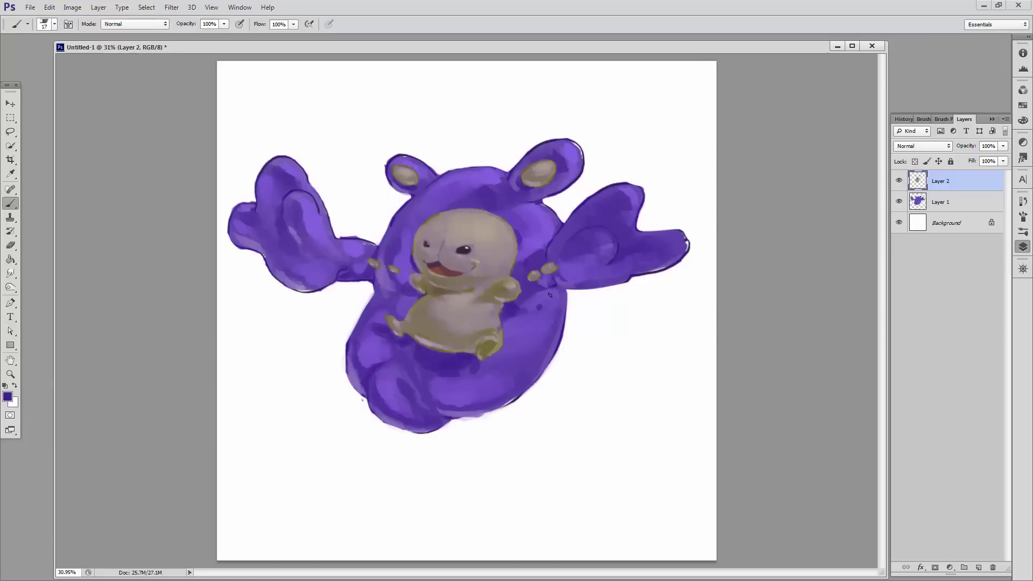
{"action": "left_click", "coordinate": [465, 237], "text": "alt"}
{"action": "left_click_drag", "start_coordinate": [549, 158], "coordinate": [559, 152]}
{"action": "left_click_drag", "start_coordinate": [403, 168], "coordinate": [412, 162]}
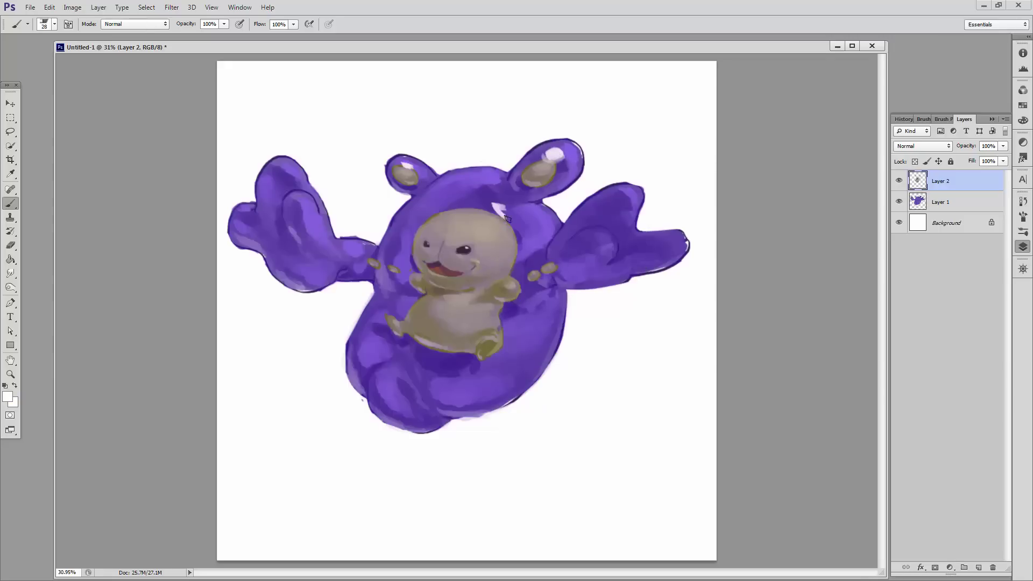
{"action": "left_click_drag", "start_coordinate": [495, 223], "coordinate": [509, 208]}
Shrink the brush, choose a purple paint colour and zoom in on the creature.
{"action": "right_click", "coordinate": [608, 194]}
{"action": "left_click_drag", "start_coordinate": [640, 219], "coordinate": [638, 219]}
{"action": "key", "text": "Return"}
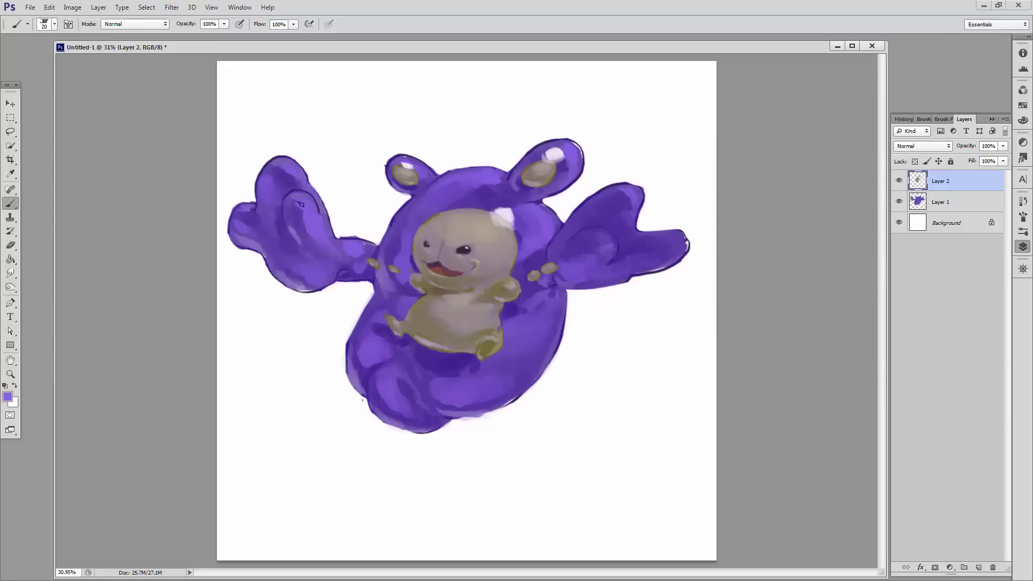
{"action": "left_click", "coordinate": [8, 396]}
{"action": "left_click", "coordinate": [886, 143]}
{"action": "key", "text": "bracketright"}
{"action": "key", "text": "bracketright"}
{"action": "key", "text": "bracketright"}
{"action": "key", "text": "bracketleft"}
{"action": "key", "text": "bracketleft"}
{"action": "key", "text": "bracketleft"}
{"action": "key", "text": "ctrl+plus"}
{"action": "key", "text": "ctrl+plus"}
Sample the baby's grey-tan and the body's purple, resizing the brush for detail work.
{"action": "left_click", "coordinate": [1022, 268]}
{"action": "left_click", "coordinate": [536, 254], "text": "alt"}
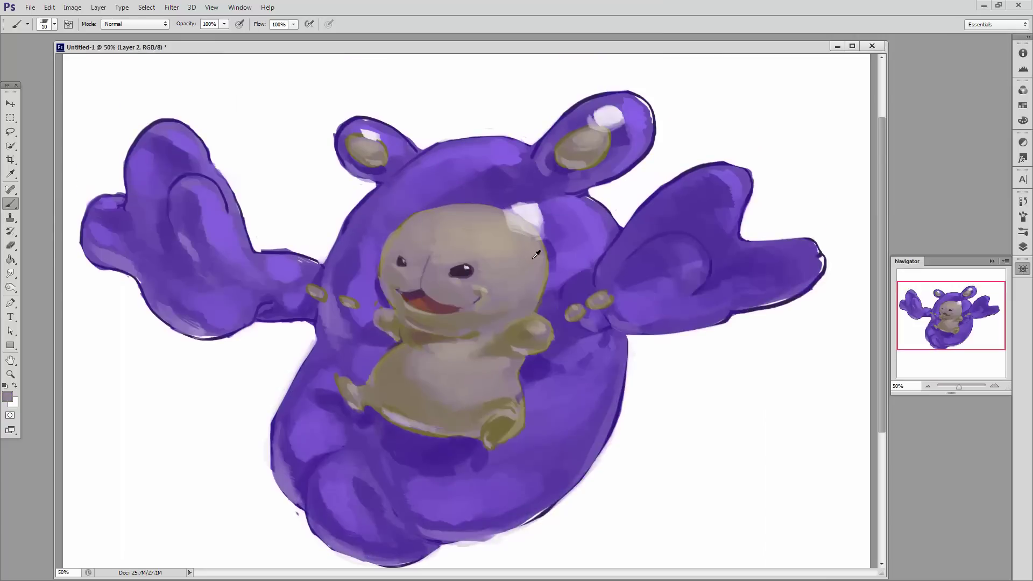
{"action": "scroll", "coordinate": [391, 406], "scroll_direction": "down", "scroll_amount": 1}
{"action": "left_click", "coordinate": [391, 407], "text": "alt"}
{"action": "key", "text": "bracketright"}
{"action": "key", "text": "bracketright"}
{"action": "key", "text": "bracketright"}
{"action": "left_click", "coordinate": [450, 304], "text": "alt"}
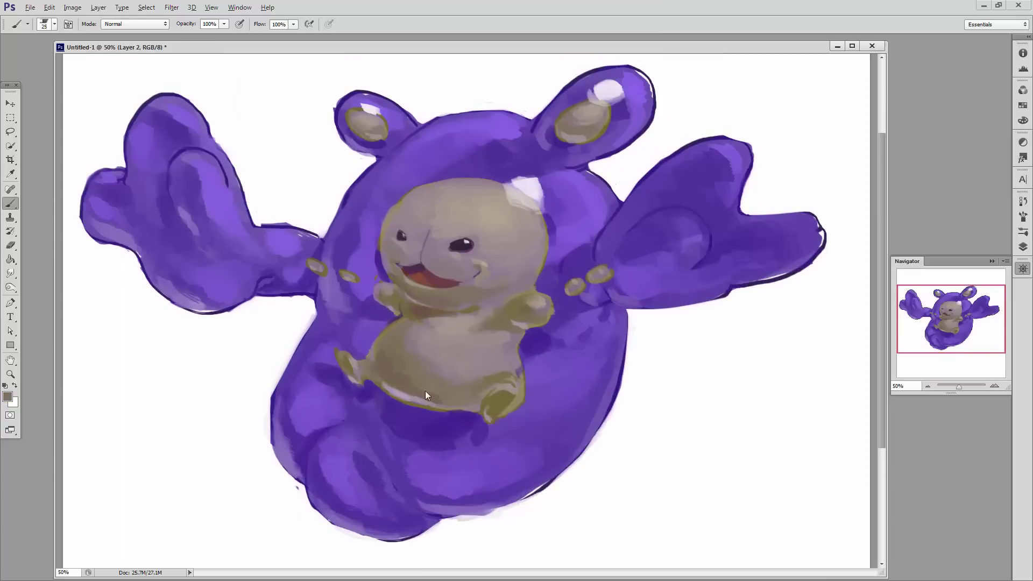
{"action": "right_click", "coordinate": [491, 412]}
{"action": "key", "text": "alt"}
{"action": "right_click", "coordinate": [396, 372]}
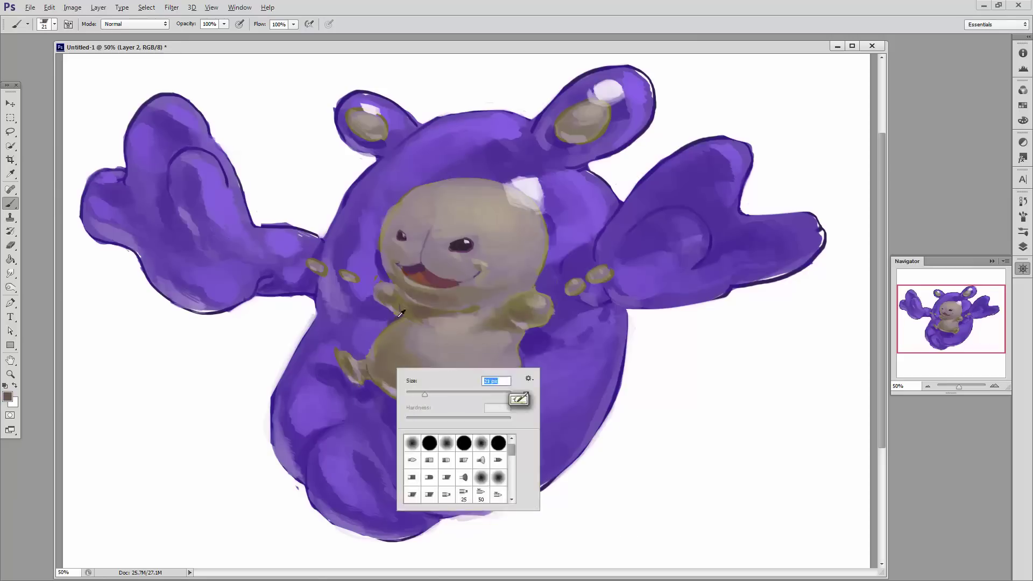
Sample a dark brown and a lighter tone to refine the baby's arms and legs.
{"action": "scroll", "coordinate": [89, 222], "scroll_direction": "up", "scroll_amount": 1}
{"action": "scroll", "coordinate": [356, 164], "scroll_direction": "up", "scroll_amount": 1}
{"action": "left_click", "coordinate": [355, 163], "text": "alt"}
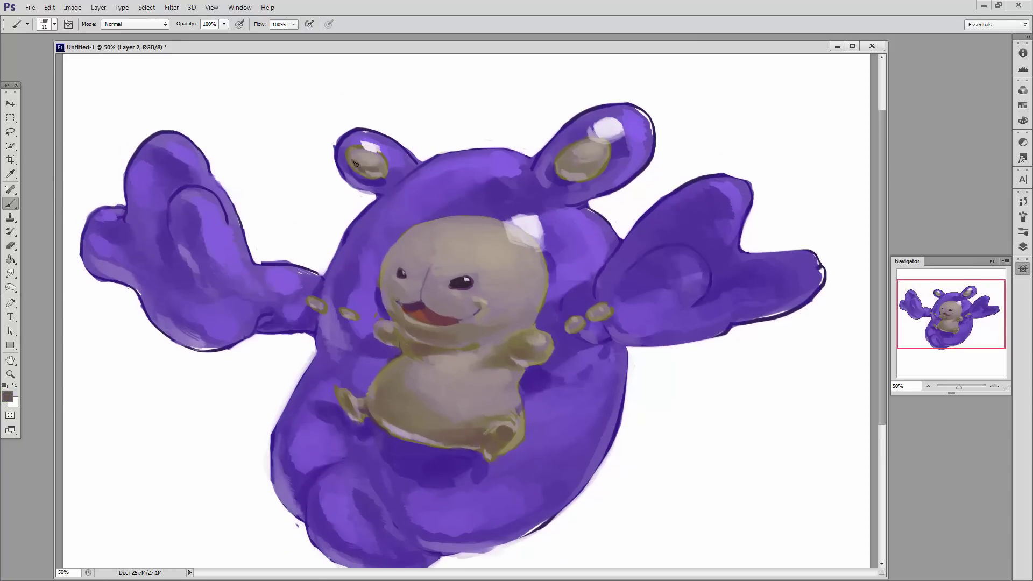
{"action": "left_click_drag", "start_coordinate": [377, 393], "coordinate": [409, 392]}
{"action": "scroll", "coordinate": [446, 369], "scroll_direction": "up", "scroll_amount": 2}
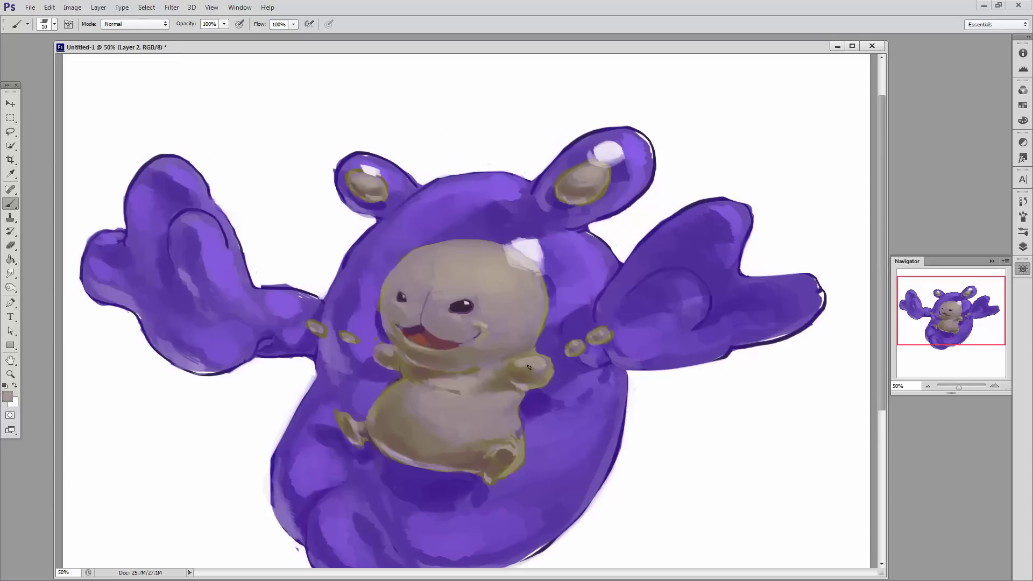
{"action": "left_click", "coordinate": [441, 270], "text": "alt"}
{"action": "right_click", "coordinate": [442, 271]}
{"action": "key", "text": "Escape"}
Sample greyish, darker and bright purples to blend shading around the baby's lower edges.
{"action": "scroll", "coordinate": [330, 518], "scroll_direction": "down", "scroll_amount": 3}
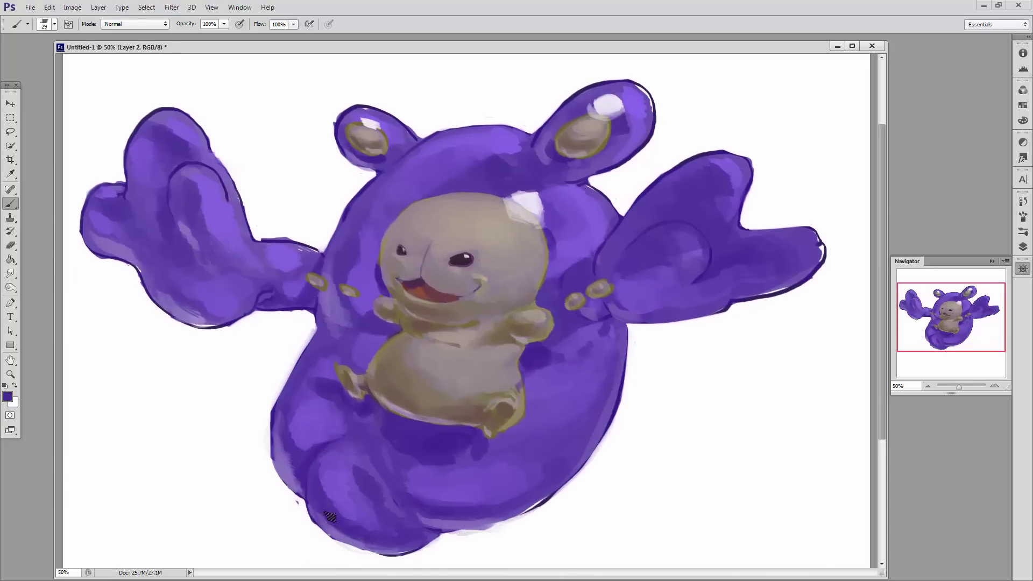
{"action": "left_click", "coordinate": [338, 383], "text": "alt"}
{"action": "scroll", "coordinate": [377, 409], "scroll_direction": "up", "scroll_amount": 1}
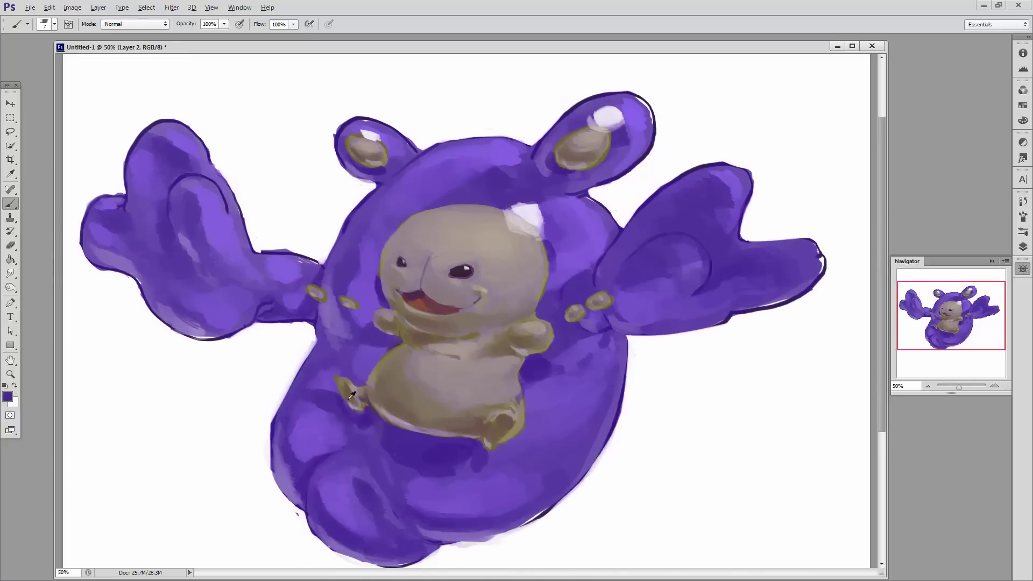
{"action": "left_click", "coordinate": [481, 464], "text": "alt"}
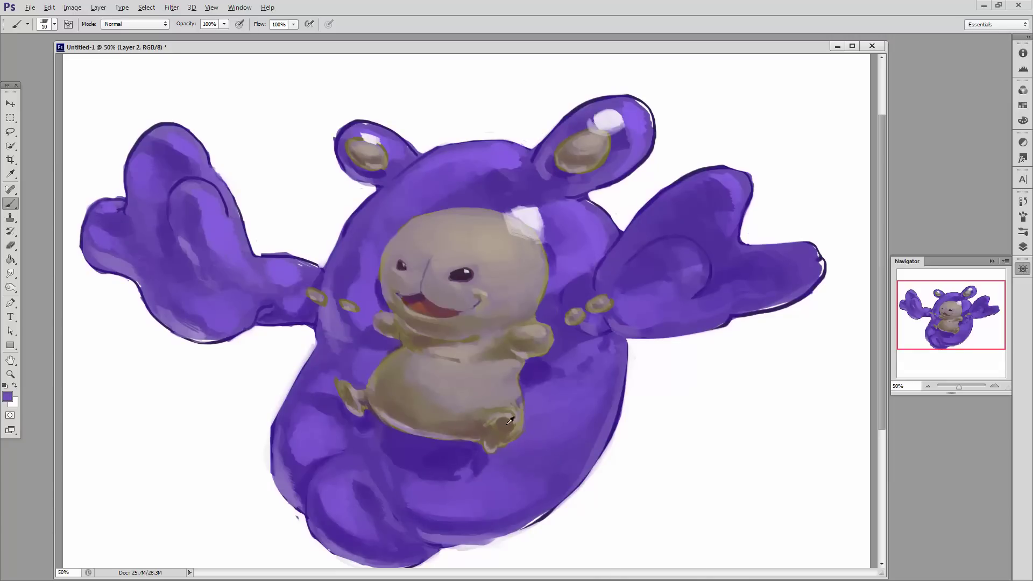
{"action": "left_click", "coordinate": [391, 419], "text": "alt"}
{"action": "scroll", "coordinate": [299, 405], "scroll_direction": "down", "scroll_amount": 2}
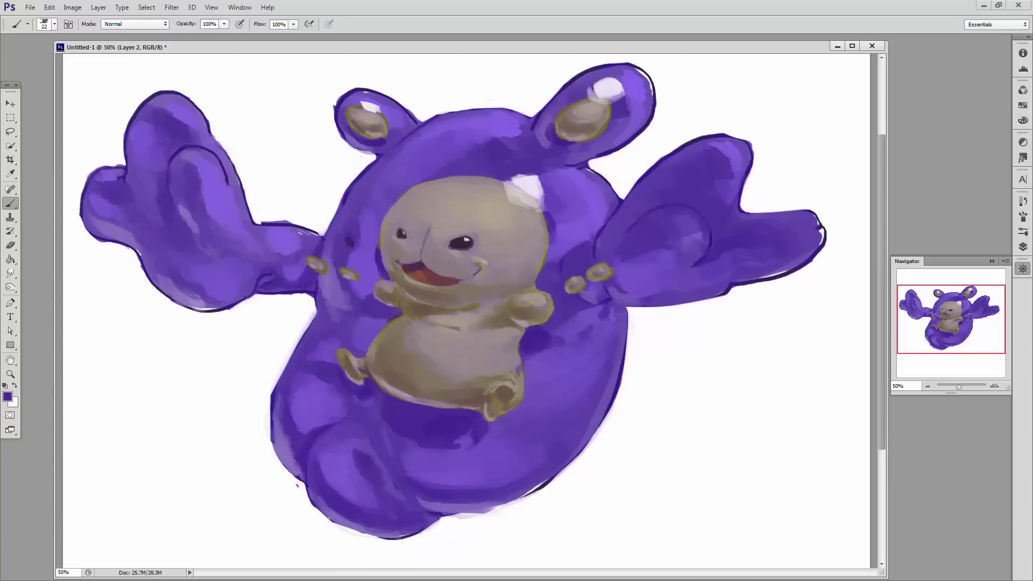
Paint blue spots on both arms: a large circle on the right arm, an oval on the left.
{"action": "left_click_drag", "start_coordinate": [632, 239], "coordinate": [659, 258]}
{"action": "left_click_drag", "start_coordinate": [247, 245], "coordinate": [280, 258]}
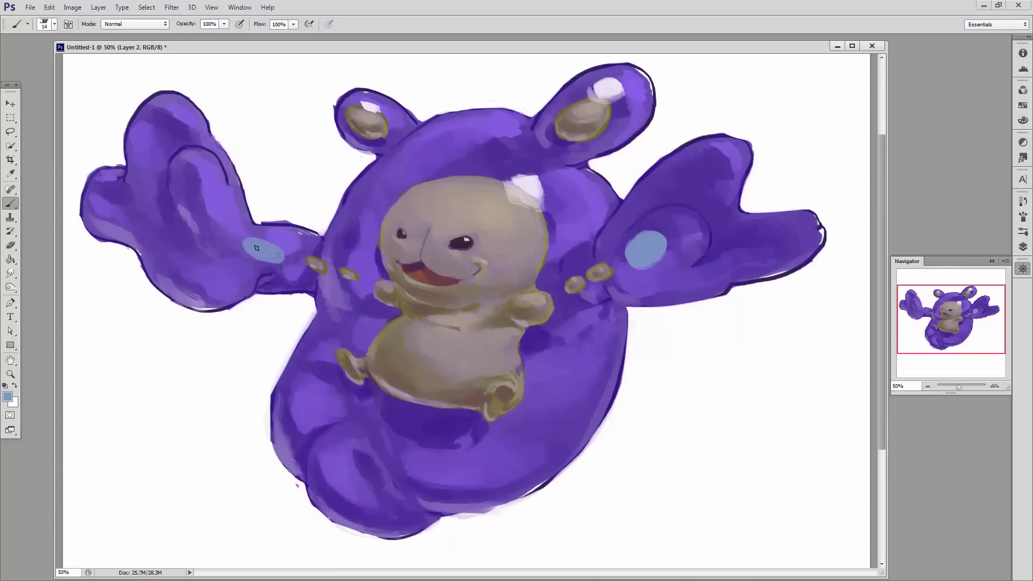
{"action": "left_click", "coordinate": [7, 397]}
{"action": "left_click_drag", "start_coordinate": [694, 204], "coordinate": [734, 230]}
{"action": "left_click_drag", "start_coordinate": [185, 215], "coordinate": [173, 208]}
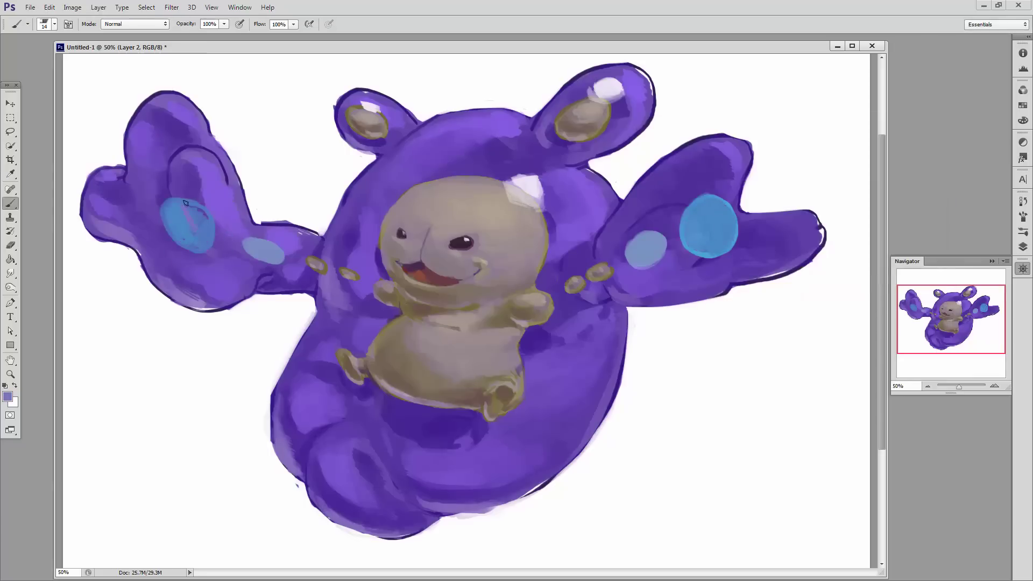
Shade the arm spots with light and darker blues, then tint the arm and belly purple-grey.
{"action": "left_click_drag", "start_coordinate": [711, 237], "coordinate": [722, 210]}
{"action": "left_click", "coordinate": [8, 397]}
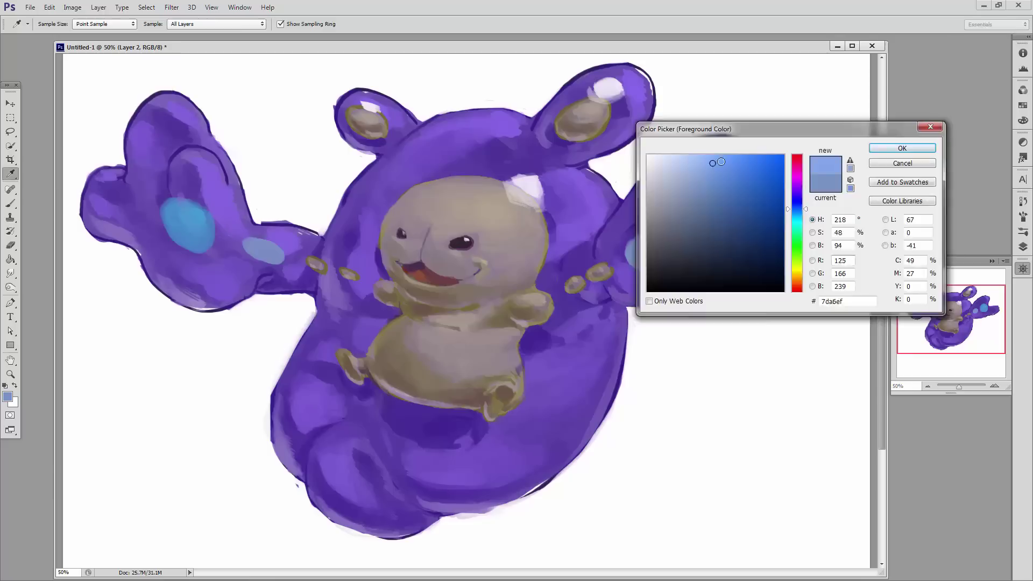
{"action": "left_click", "coordinate": [883, 145]}
{"action": "left_click_drag", "start_coordinate": [183, 215], "coordinate": [178, 239]}
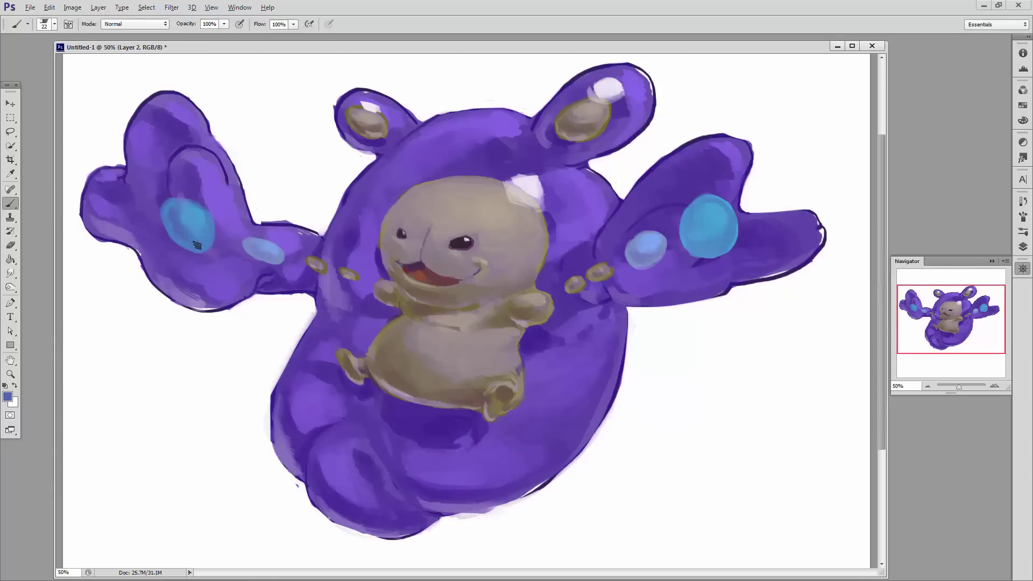
{"action": "left_click_drag", "start_coordinate": [694, 244], "coordinate": [715, 211]}
{"action": "left_click_drag", "start_coordinate": [173, 203], "coordinate": [206, 228]}
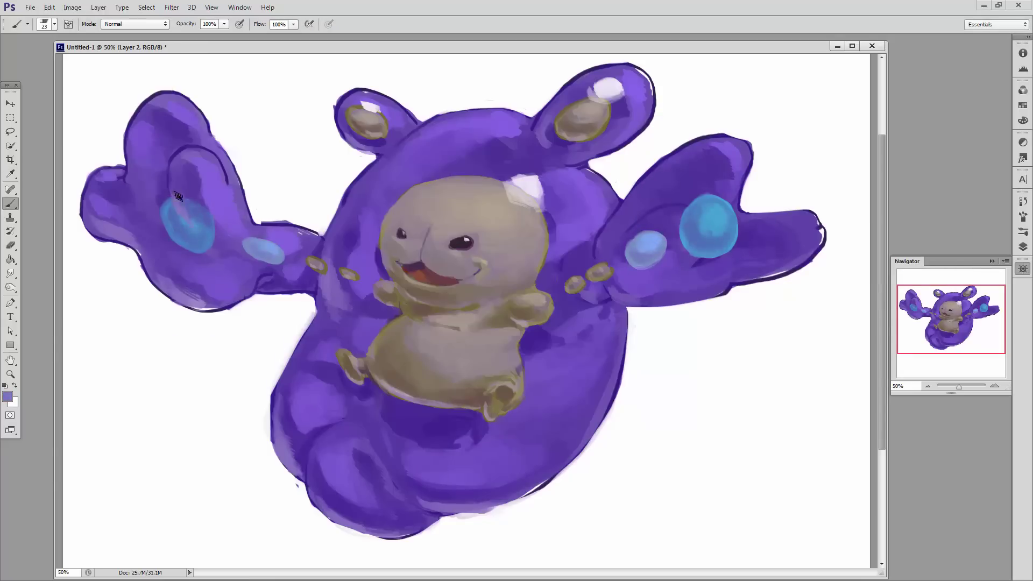
{"action": "left_click", "coordinate": [696, 225], "text": "alt"}
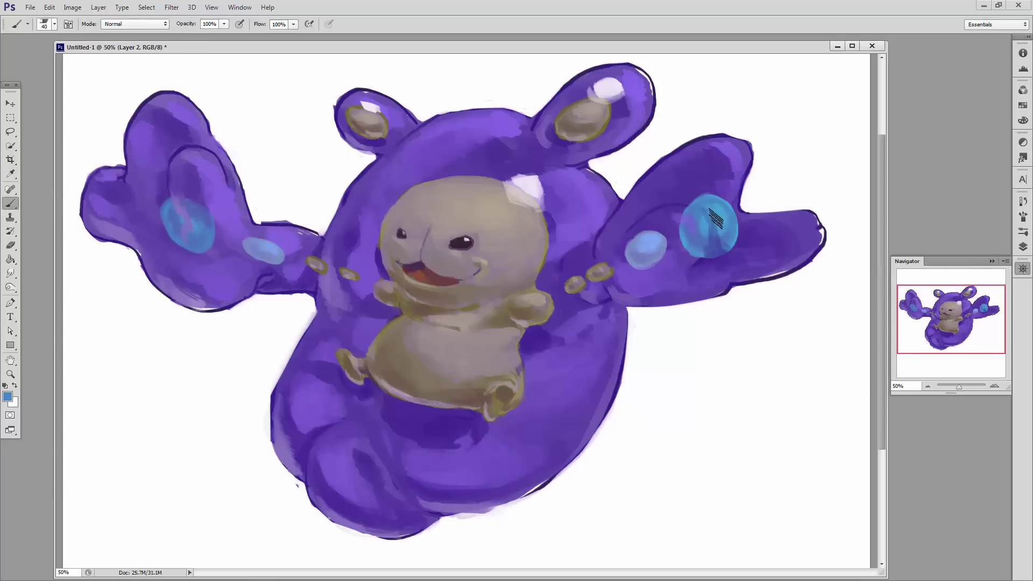
{"action": "left_click", "coordinate": [538, 301], "text": "alt"}
{"action": "mouse_move", "coordinate": [527, 307]}
{"action": "left_mouse_down"}
{"action": "mouse_move", "coordinate": [415, 357]}
{"action": "mouse_move", "coordinate": [417, 323]}
{"action": "left_mouse_up"}
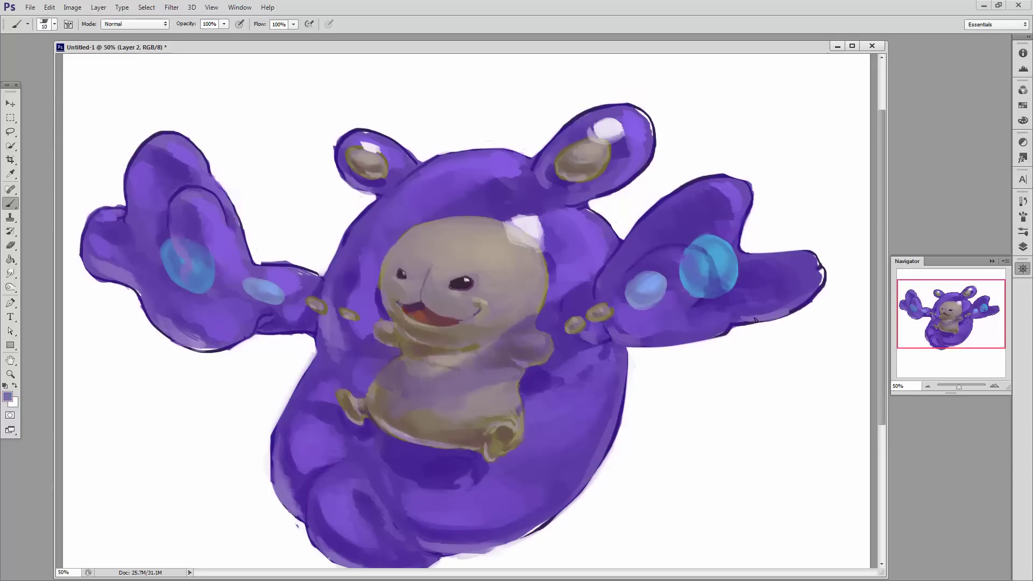
Step back through recent strokes in History, then restore all the undone strokes.
{"action": "key", "text": "ctrl+minus"}
{"action": "left_click", "coordinate": [1022, 201]}
{"action": "left_click", "coordinate": [948, 285]}
{"action": "left_click", "coordinate": [936, 555]}
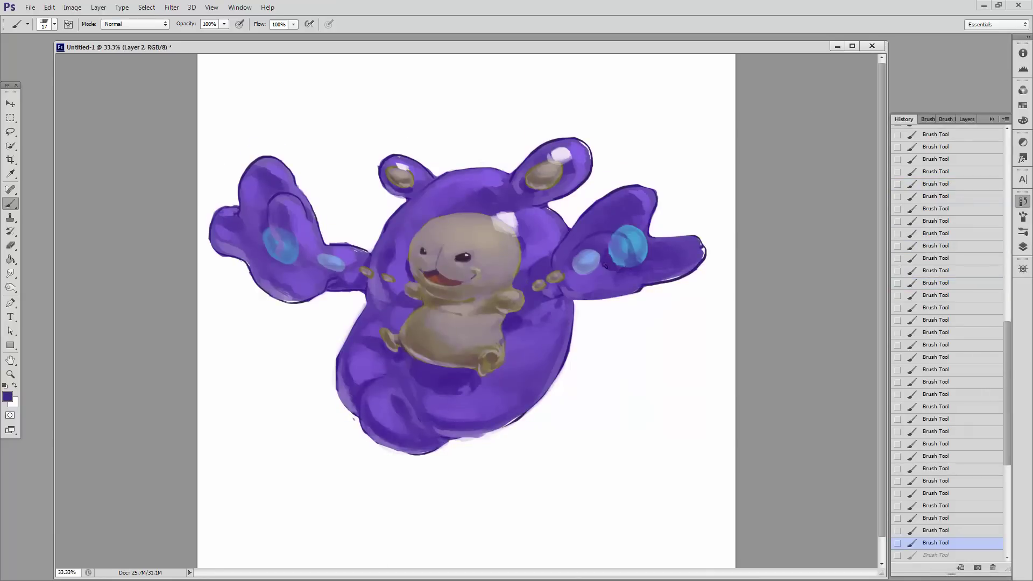
With a larger brush, paint lighter highlight strokes on the lower body and sample lavender.
{"action": "key", "text": "bracketright"}
{"action": "key", "text": "bracketright"}
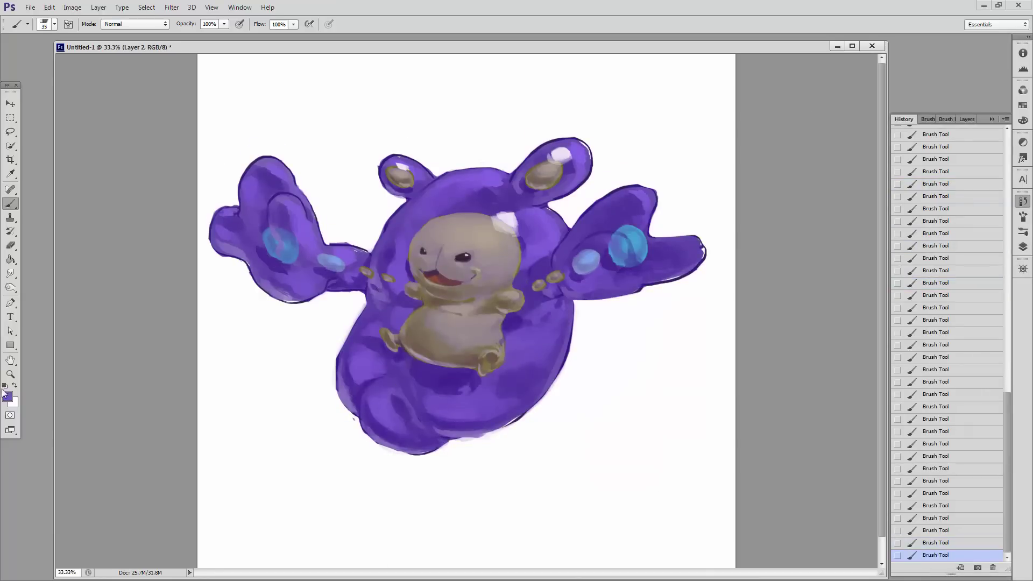
{"action": "left_click_drag", "start_coordinate": [443, 413], "coordinate": [474, 401]}
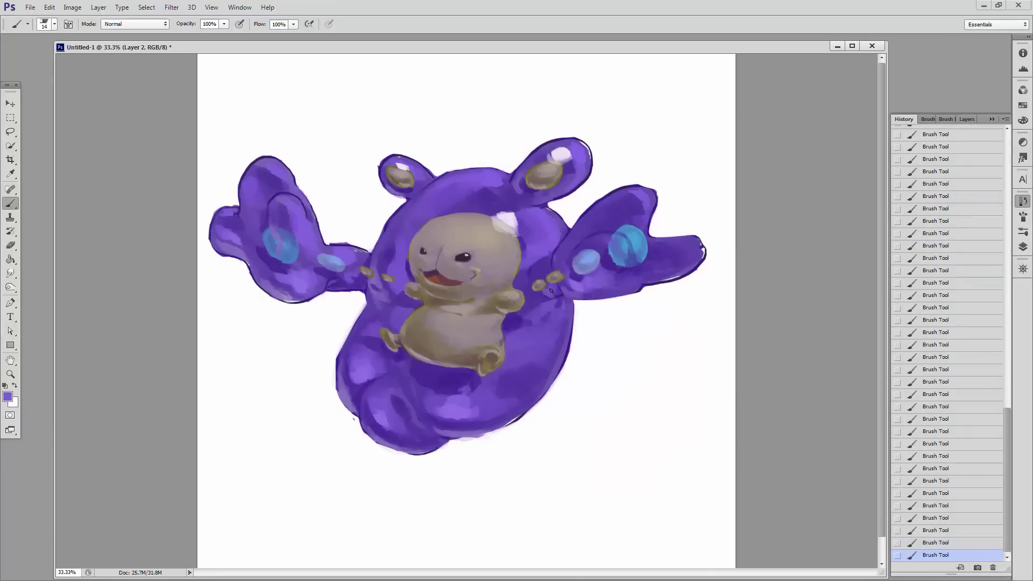
{"action": "left_click", "coordinate": [424, 431], "text": "alt"}
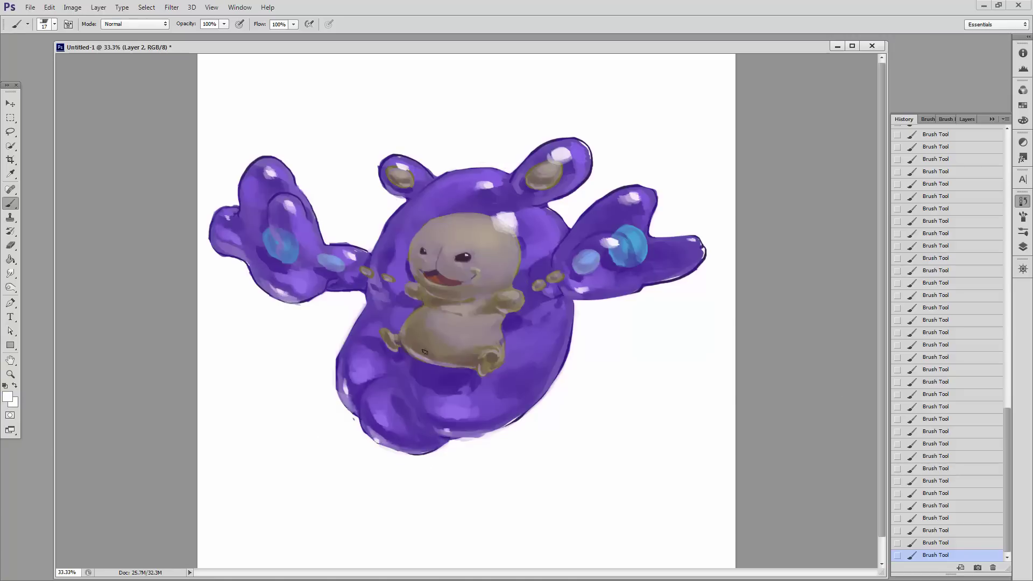
Paint a wide purple shadow on the ground beneath the creature.
{"action": "left_click_drag", "start_coordinate": [587, 481], "coordinate": [417, 479]}
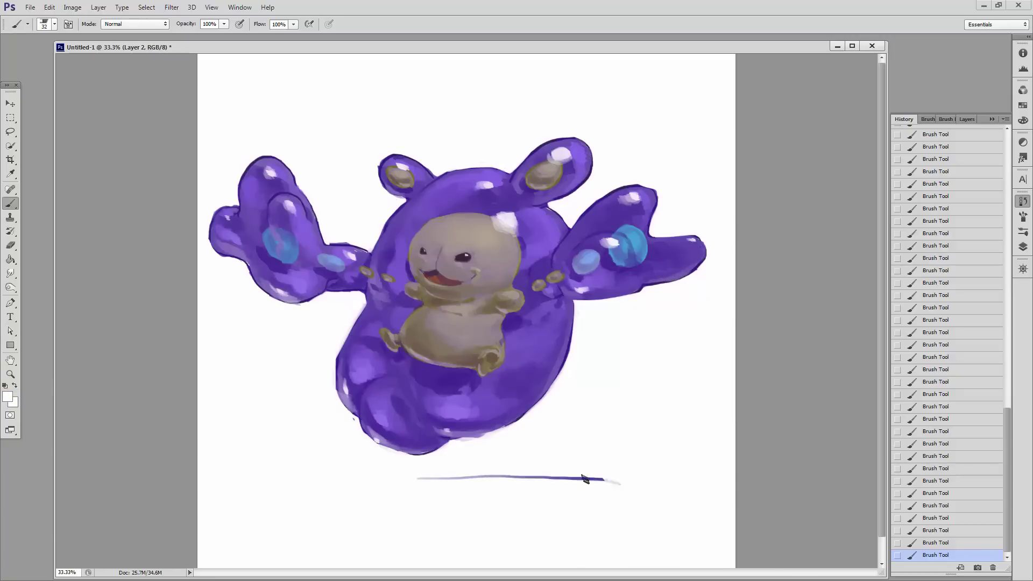
{"action": "mouse_move", "coordinate": [565, 490]}
{"action": "left_mouse_down"}
{"action": "mouse_move", "coordinate": [411, 492]}
{"action": "mouse_move", "coordinate": [380, 479]}
{"action": "left_mouse_up"}
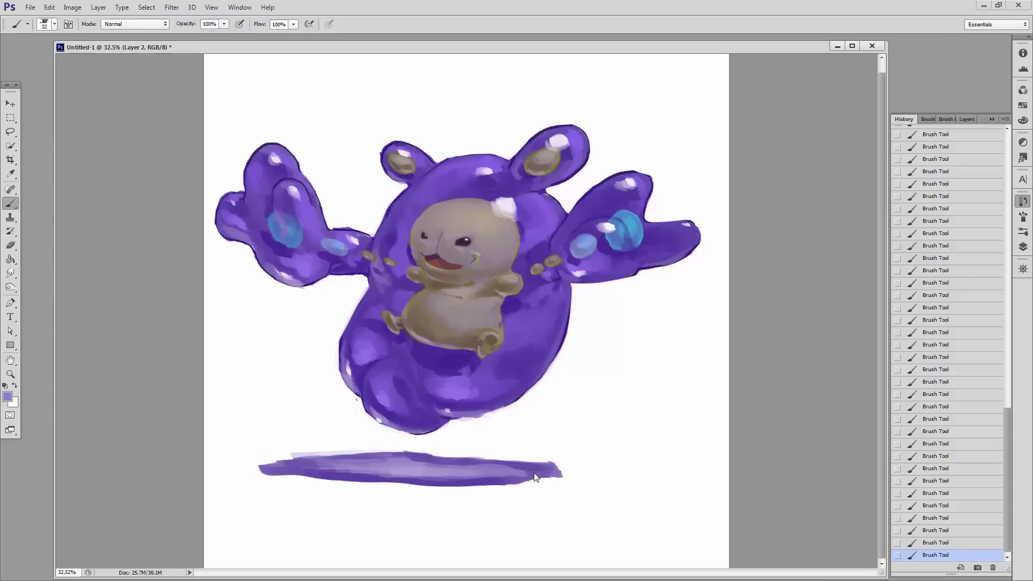
{"action": "right_click", "coordinate": [357, 455]}
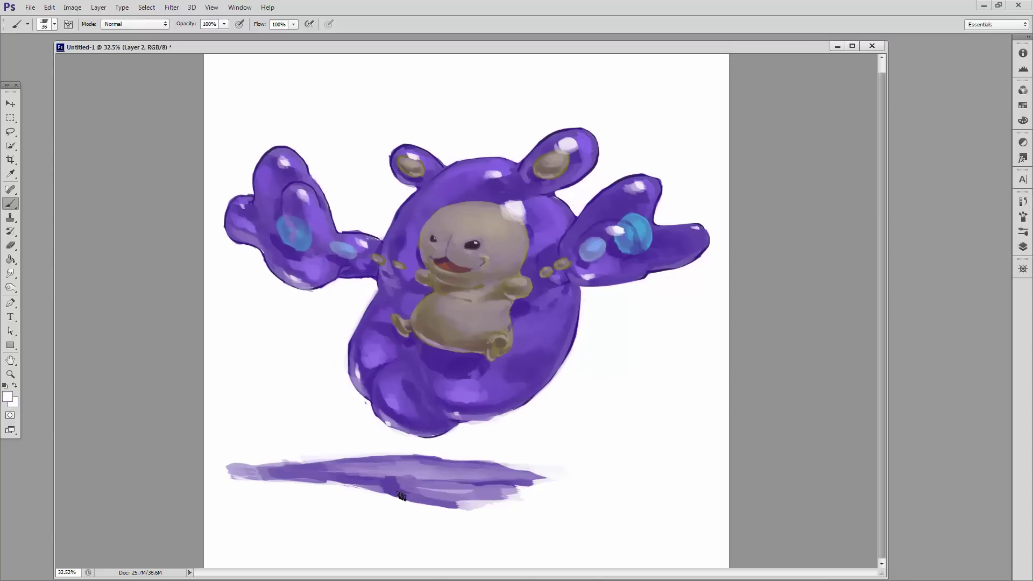
{"action": "mouse_move", "coordinate": [231, 470]}
{"action": "left_mouse_down"}
{"action": "mouse_move", "coordinate": [530, 491]}
{"action": "mouse_move", "coordinate": [397, 473]}
{"action": "mouse_move", "coordinate": [354, 491]}
{"action": "mouse_move", "coordinate": [230, 479]}
{"action": "left_mouse_up"}
Soften the shadow with white strokes, then repaint it in lighter lavender.
{"action": "left_click", "coordinate": [530, 491], "text": "alt"}
{"action": "right_click", "coordinate": [369, 438]}
{"action": "left_click_drag", "start_coordinate": [471, 459], "coordinate": [304, 471]}
{"action": "left_click_drag", "start_coordinate": [368, 477], "coordinate": [263, 464]}
{"action": "mouse_move", "coordinate": [546, 481]}
{"action": "left_mouse_down"}
{"action": "mouse_move", "coordinate": [460, 498]}
{"action": "mouse_move", "coordinate": [460, 473]}
{"action": "mouse_move", "coordinate": [242, 473]}
{"action": "mouse_move", "coordinate": [430, 474]}
{"action": "left_mouse_up"}
{"action": "left_click", "coordinate": [378, 478], "text": "alt"}
{"action": "left_click", "coordinate": [296, 461], "text": "alt"}
{"action": "left_click_drag", "start_coordinate": [345, 490], "coordinate": [533, 467]}
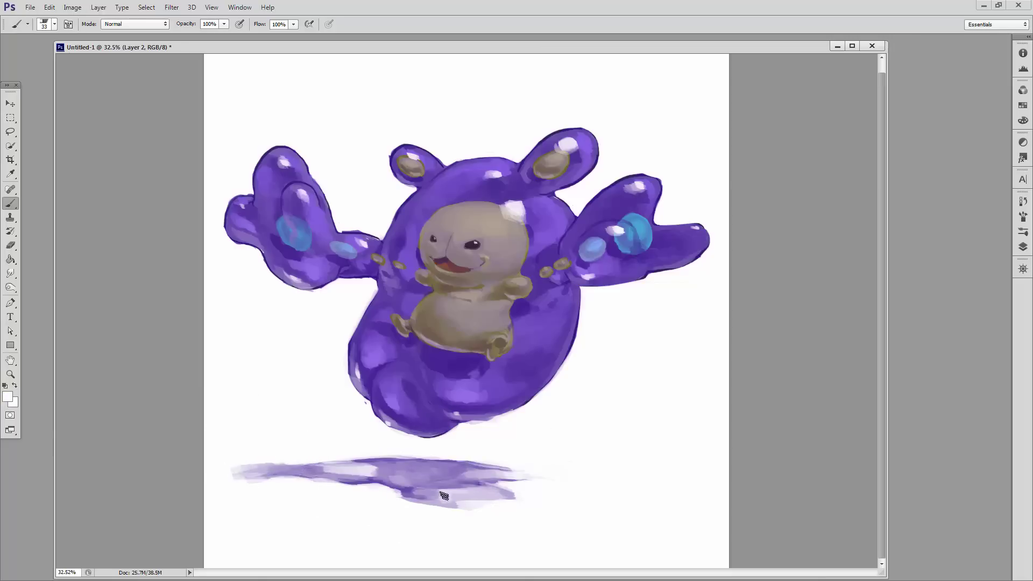
Choose a tan shade as the paint colour.
{"action": "left_click", "coordinate": [7, 397]}
{"action": "left_click", "coordinate": [473, 228]}
{"action": "key", "text": "Return"}
{"action": "left_click", "coordinate": [475, 298], "text": "alt"}
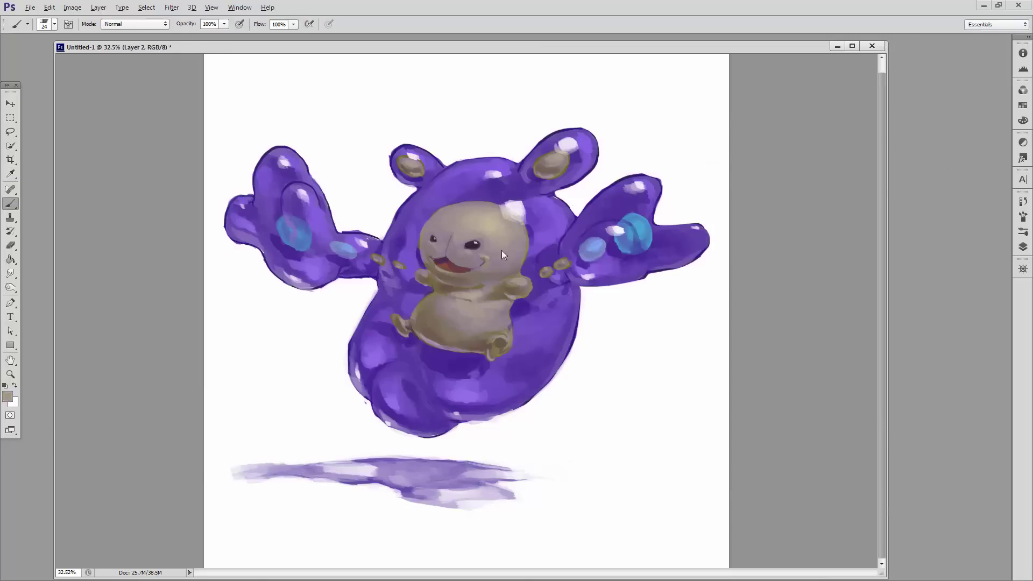